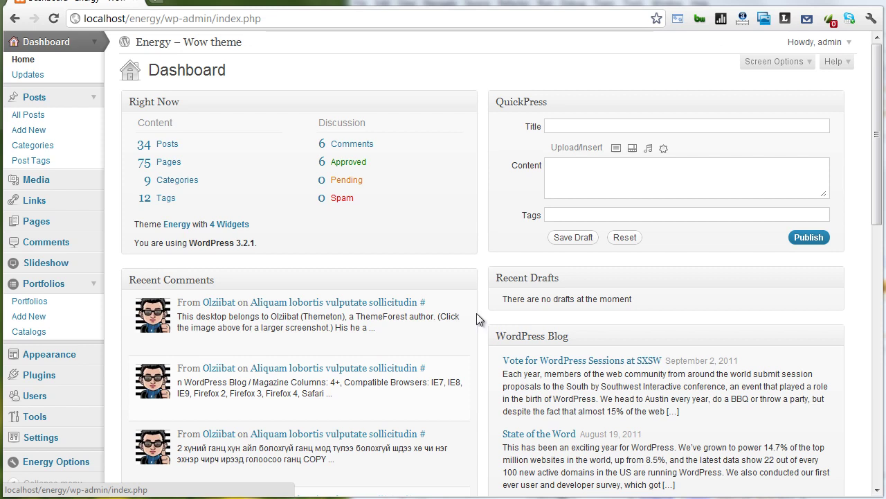
Step: Begin a blank portfolio entry via Portfolios > Add New
click(95, 290)
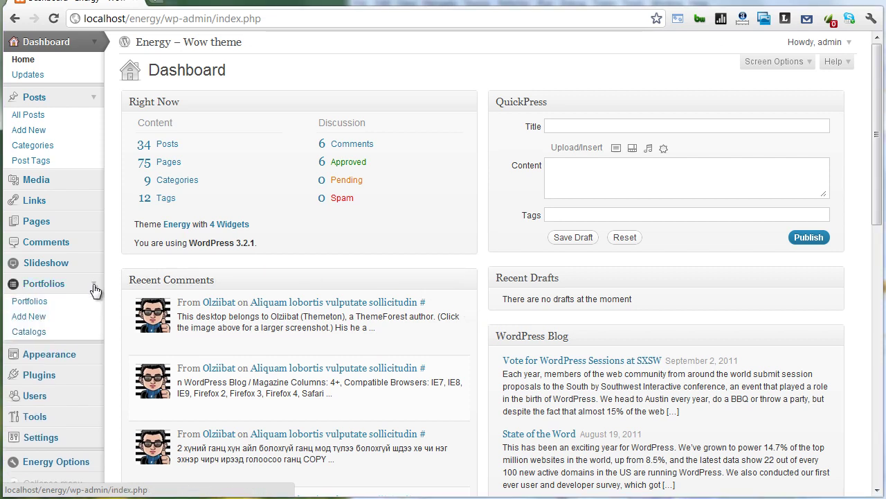
click(61, 318)
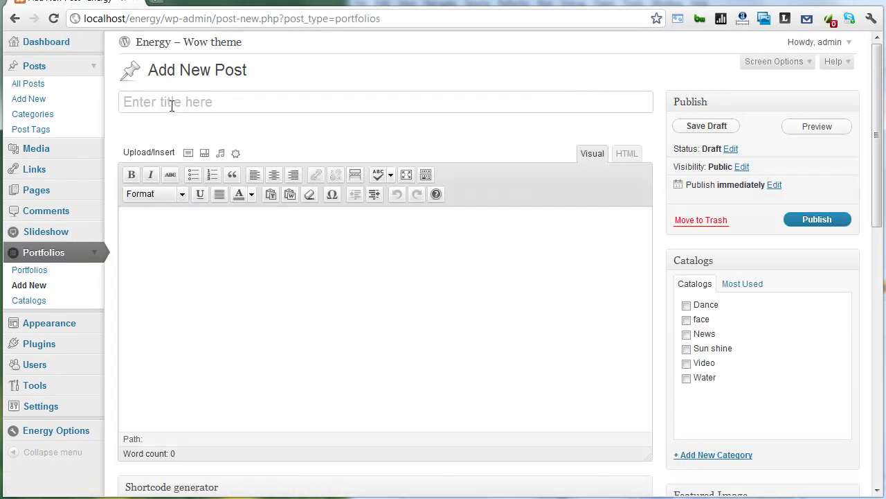
Step: Title the item 'New portfolio item' and copy Lorem ipsum text from a generator tab
click(174, 102)
text(New por)
text(em)
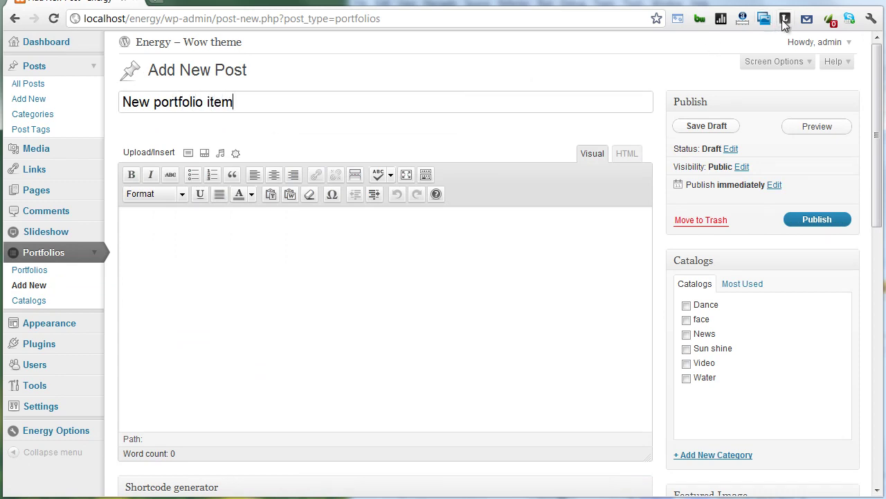
click(785, 19)
drag(237, 274, 124, 90)
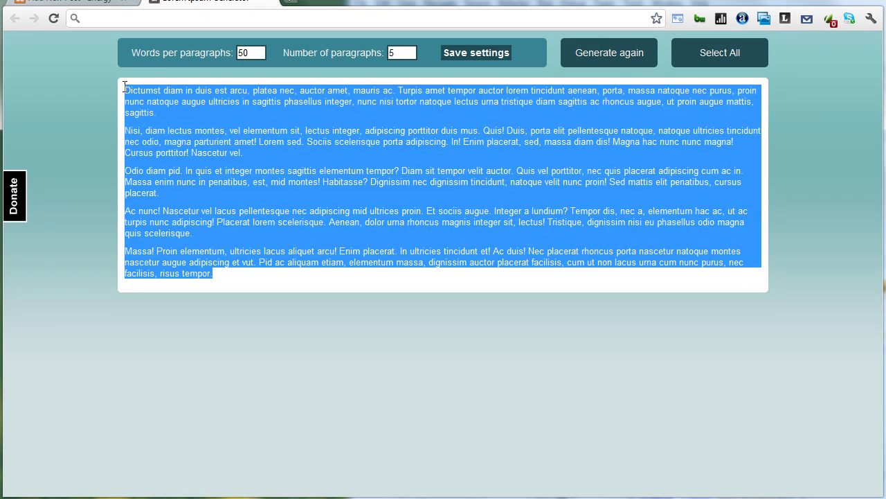
right_click(130, 90)
click(164, 99)
Step: Paste the placeholder text into the body, add a More break after paragraph two, and tick face
click(76, 1)
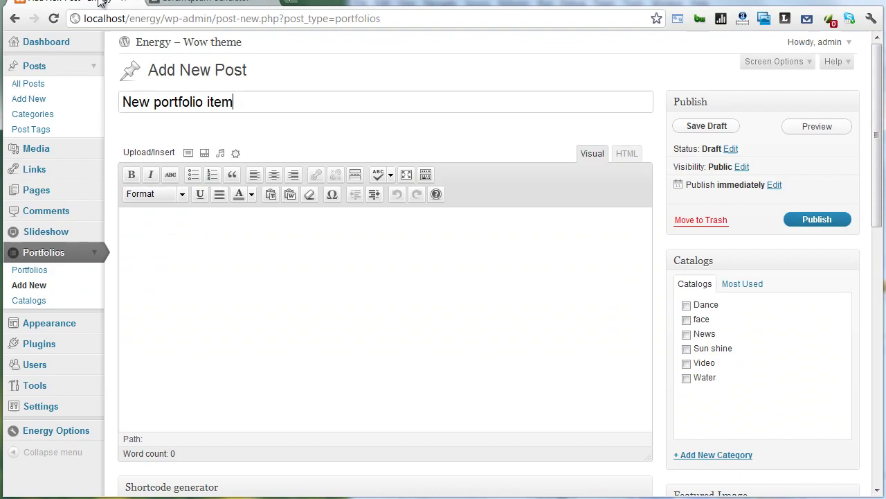
right_click(186, 250)
click(220, 326)
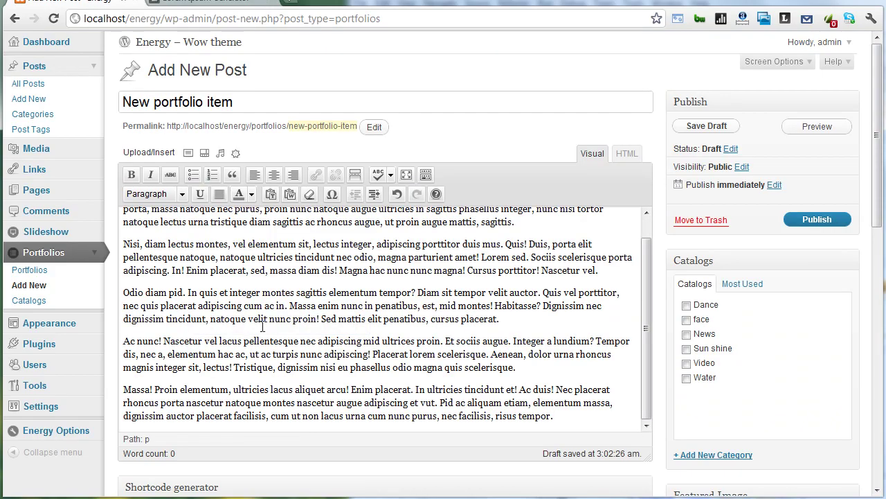
scroll(304, 317, up, 2)
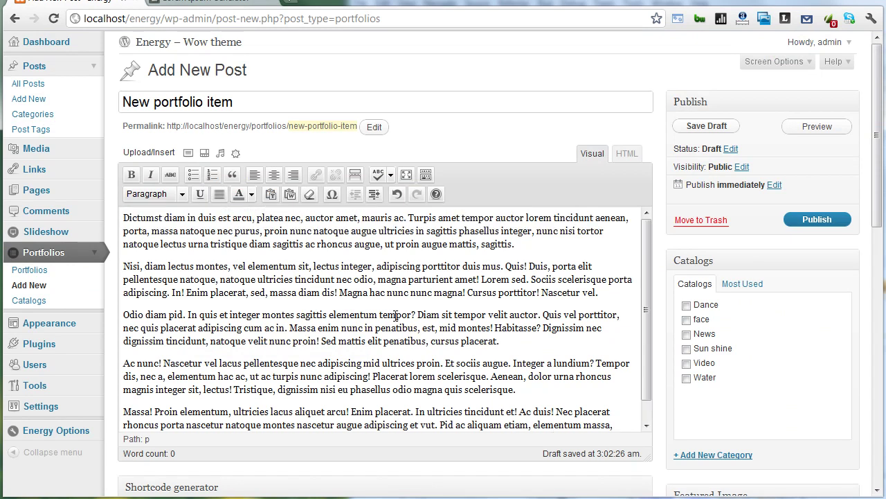
click(360, 173)
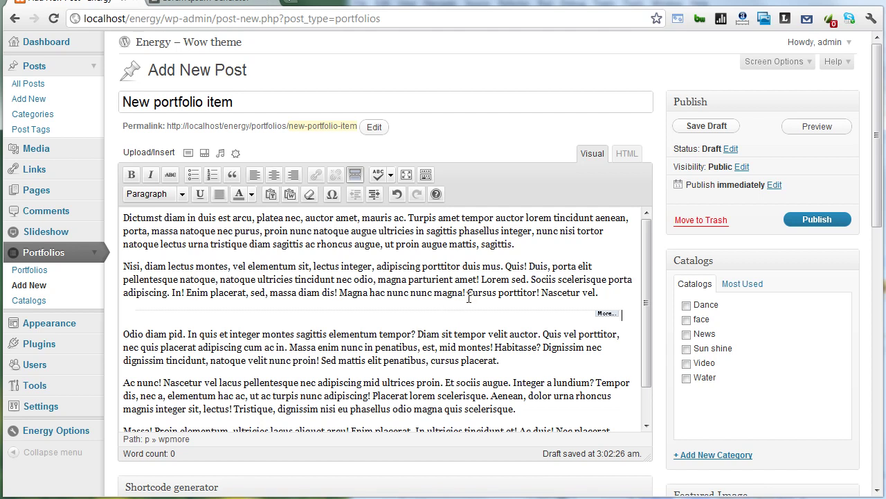
click(686, 319)
Step: Also file the item under the News catalog
click(687, 334)
scroll(676, 332, down, 5)
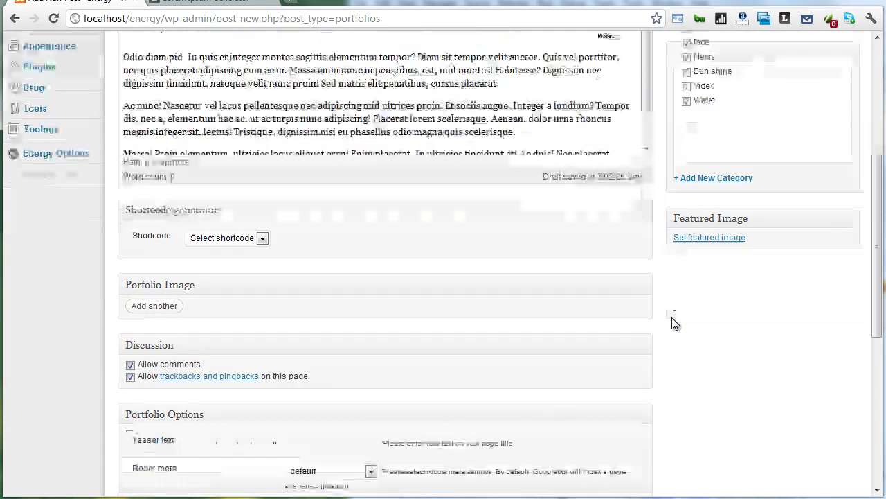
scroll(672, 323, down, 2)
scroll(671, 323, down, 1)
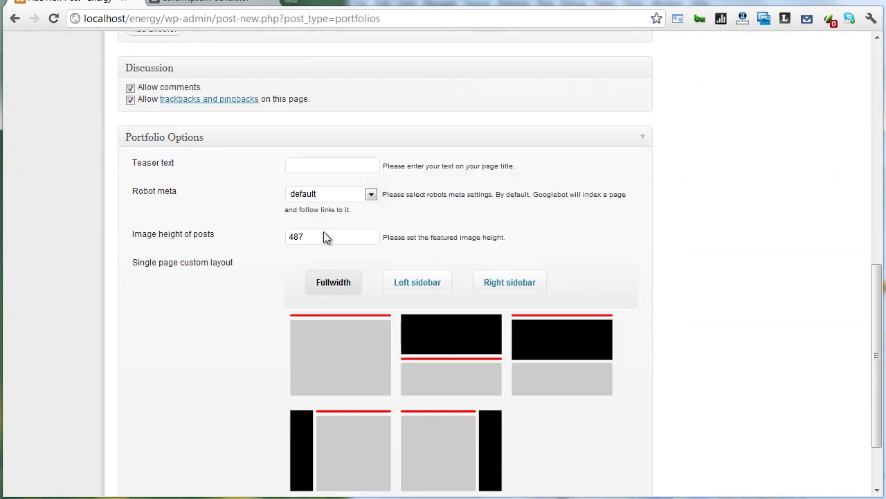
scroll(345, 231, down, 1)
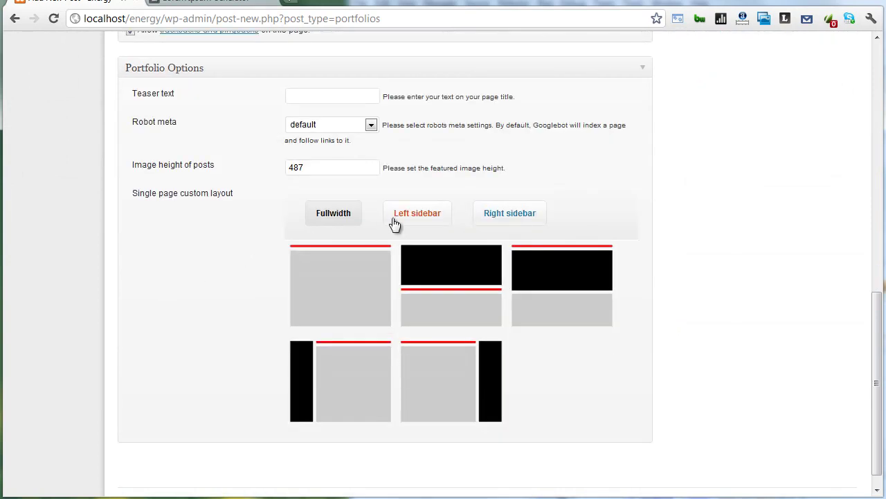
Step: Choose the left-sidebar 'Inside, left image' layout in Portfolio Options
click(398, 218)
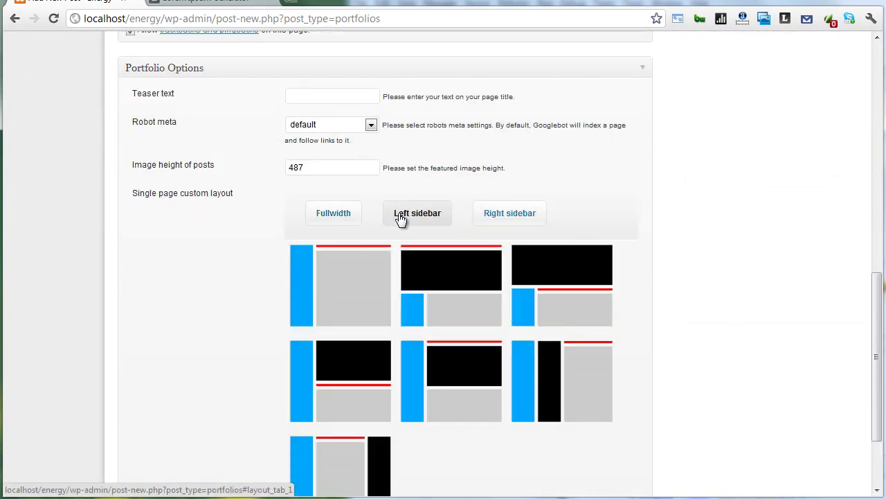
click(504, 225)
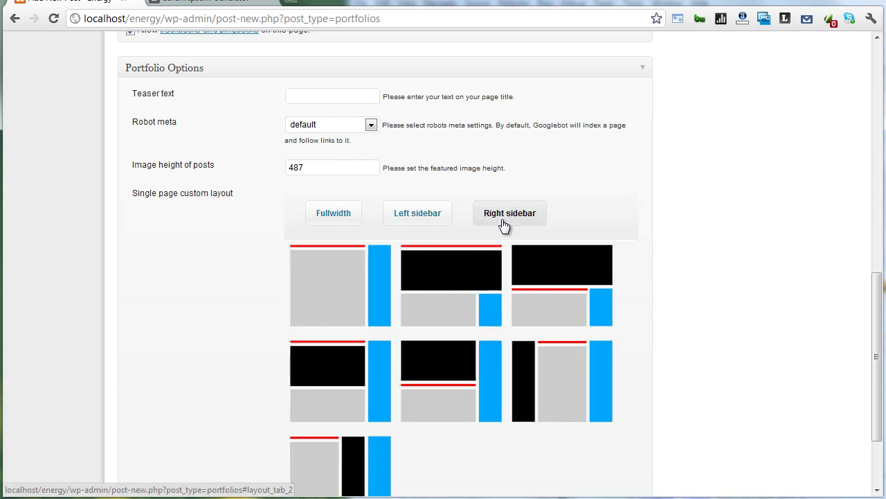
click(398, 210)
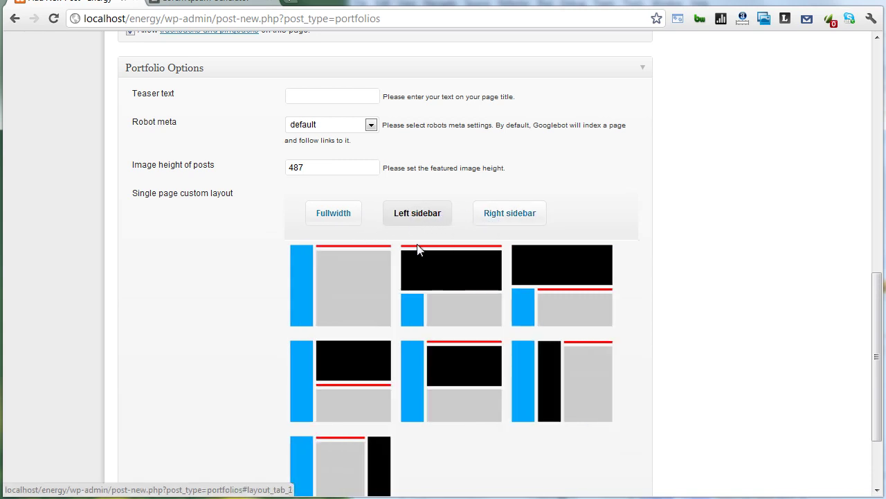
scroll(367, 214, down, 1)
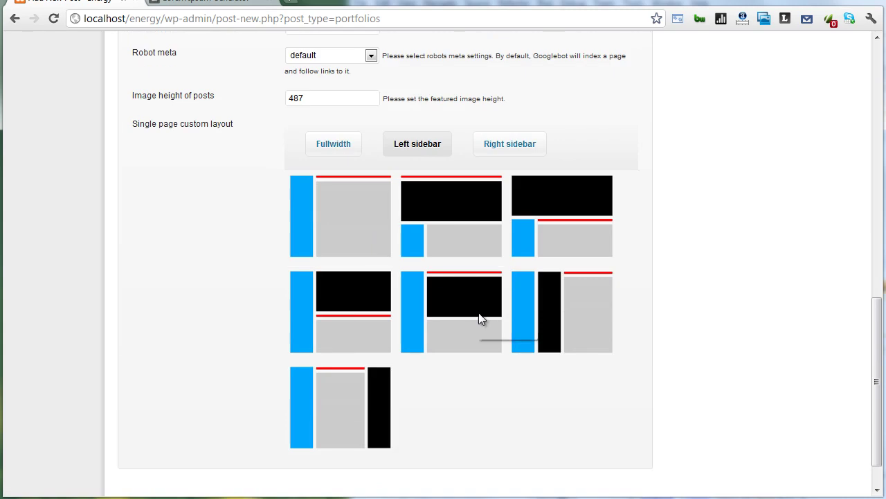
click(538, 308)
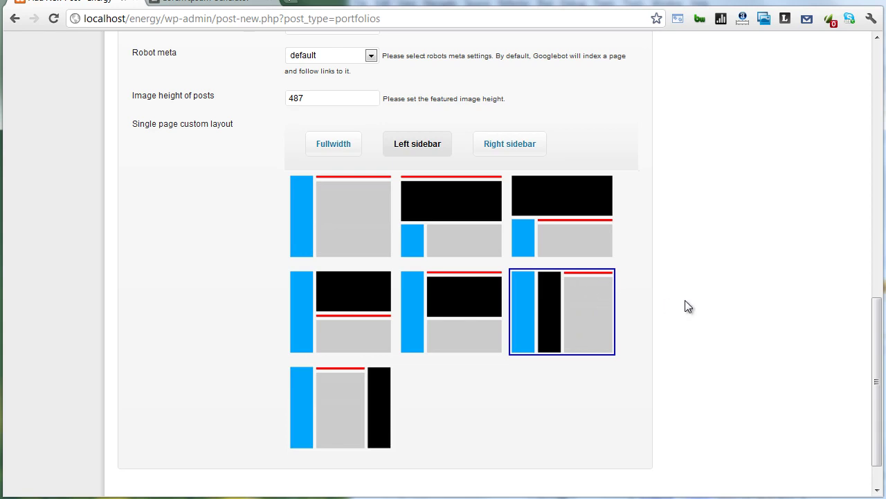
Step: Leave a single slide image row in the Porfolio Image box and start filling its Slide image
scroll(686, 302, up, 3)
scroll(682, 302, up, 2)
scroll(651, 297, up, 1)
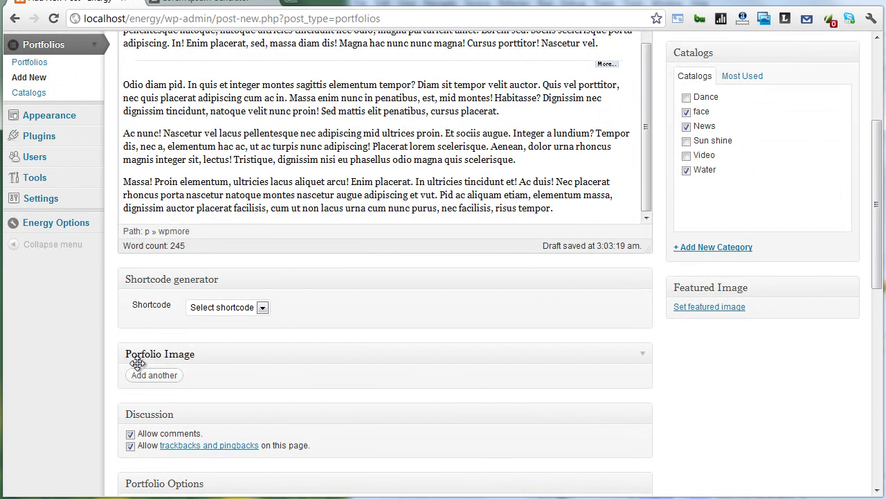
scroll(158, 336, down, 2)
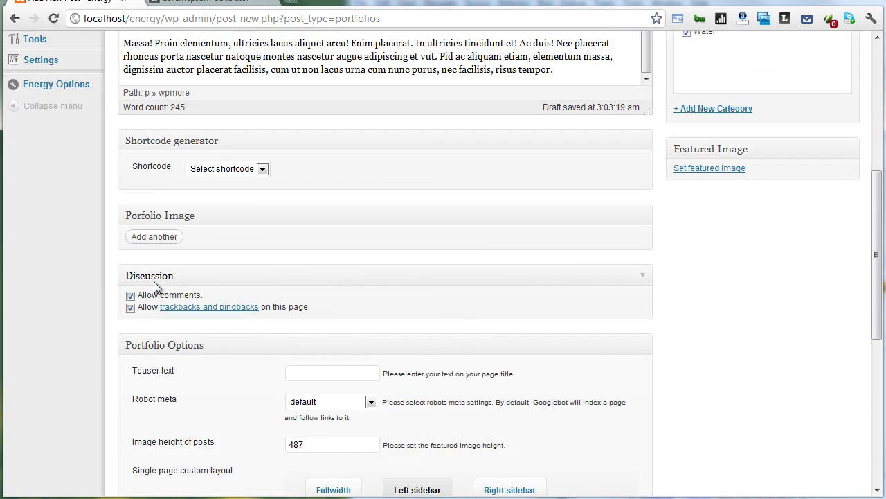
click(155, 236)
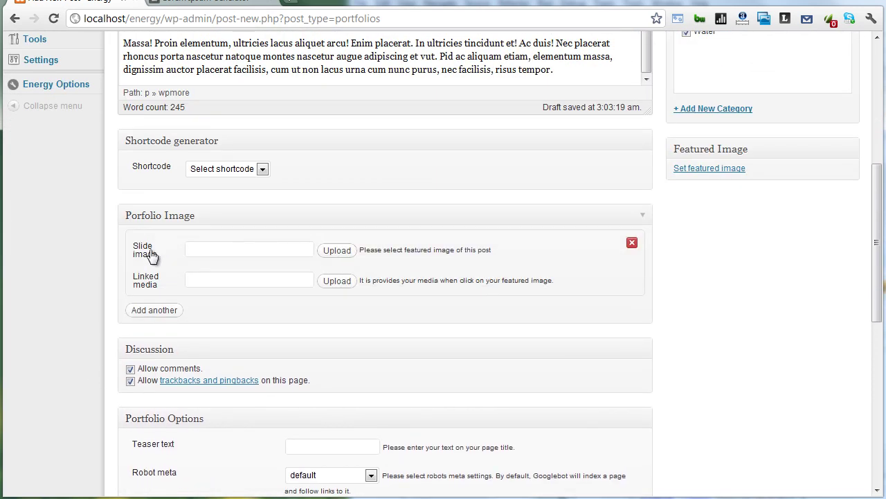
click(170, 311)
click(166, 385)
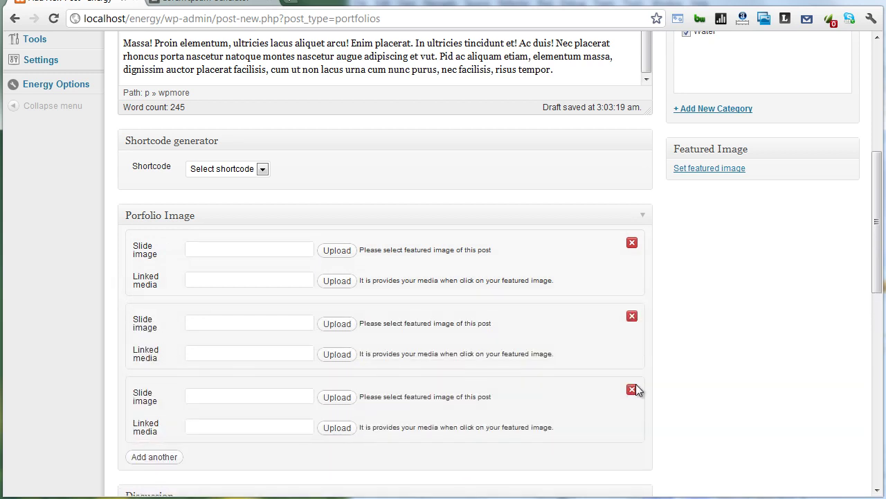
click(633, 316)
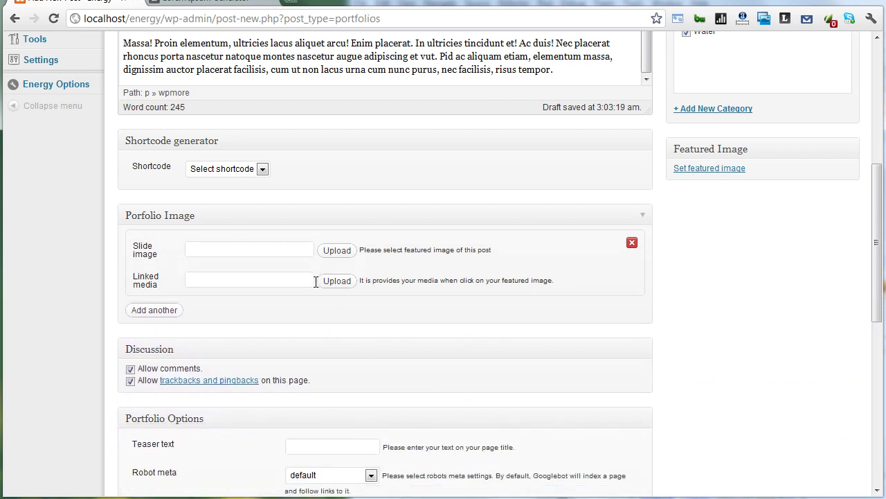
click(266, 250)
Step: Upload the first illustration from the computer and insert it as the slide image
click(349, 253)
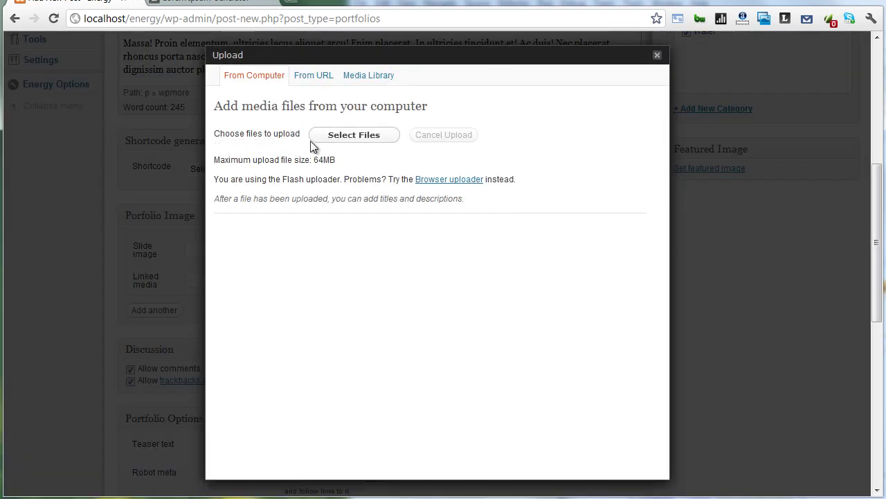
click(326, 139)
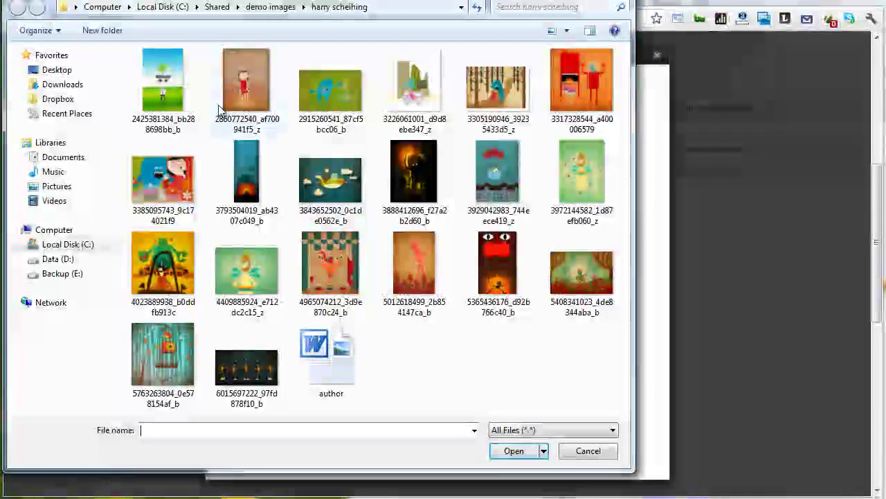
click(174, 94)
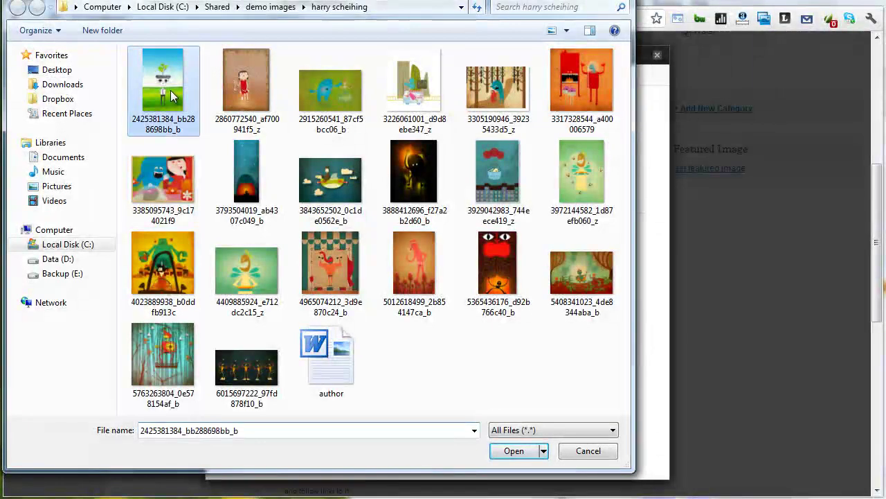
click(518, 451)
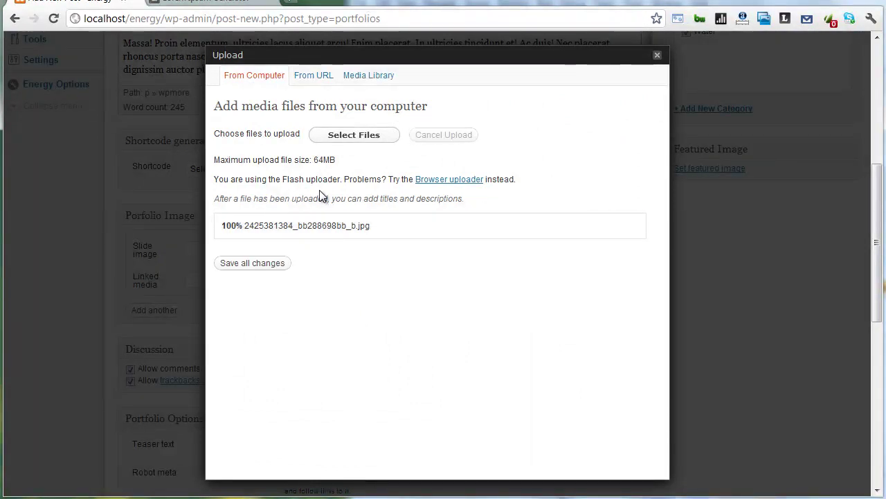
scroll(322, 195, down, 3)
scroll(322, 196, down, 1)
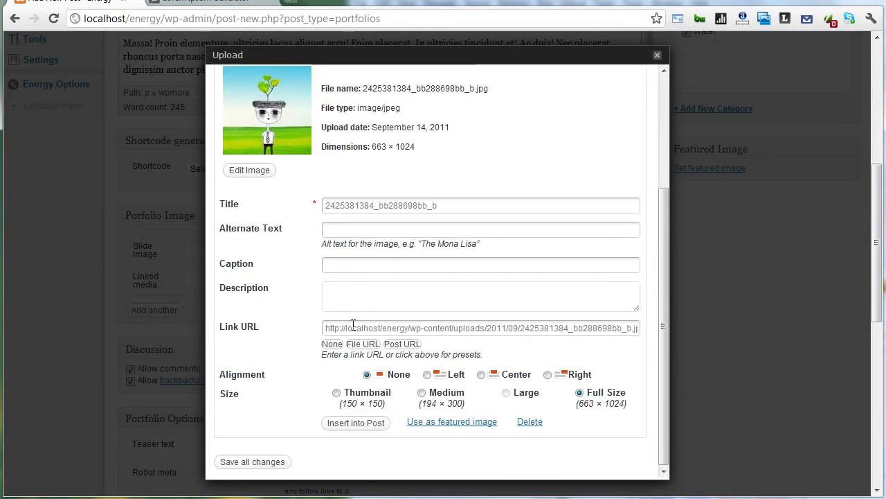
click(356, 423)
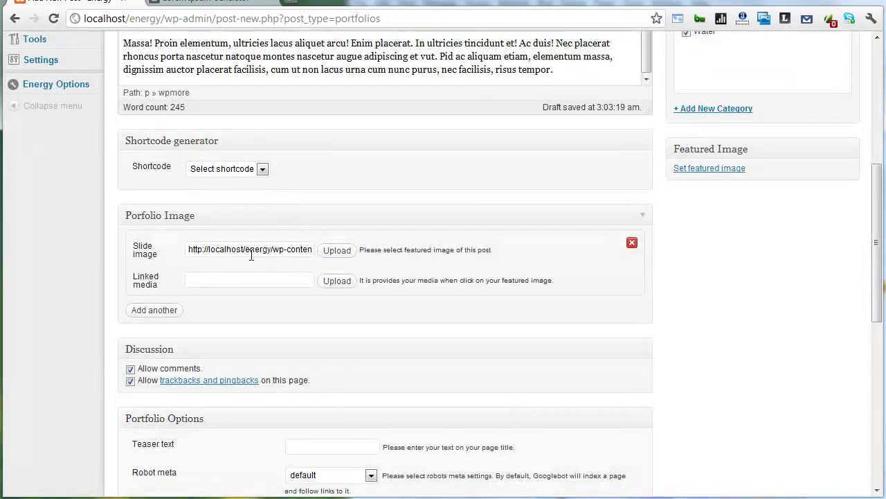
Step: Check the inserted slide image URL and publish the portfolio item
drag(250, 249, 302, 249)
click(250, 249)
scroll(751, 272, up, 3)
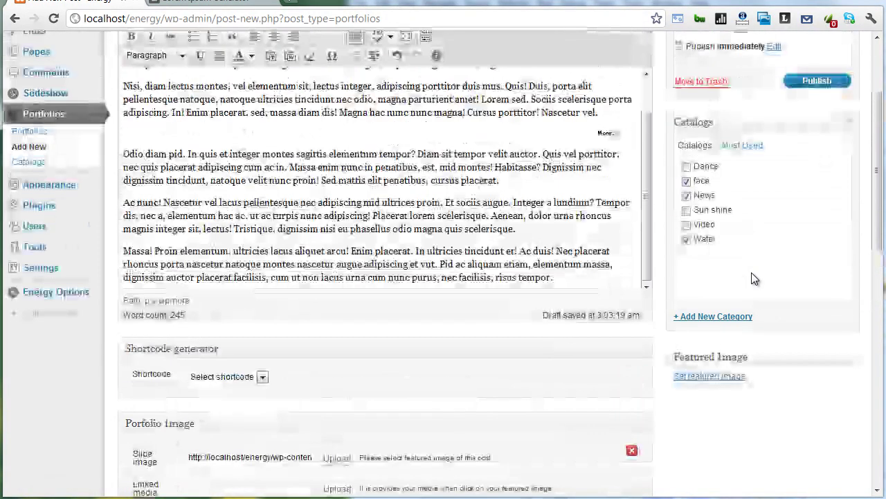
scroll(791, 203, up, 2)
click(814, 219)
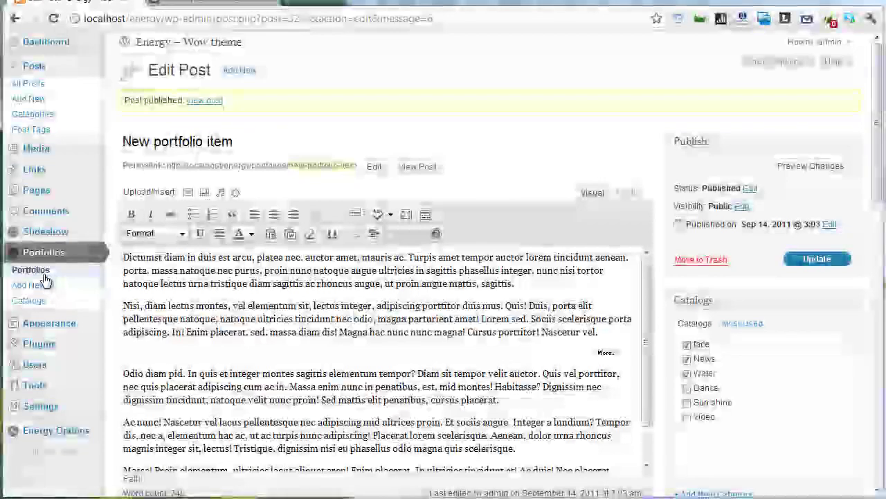
Step: Browse the Portfolios list to confirm the item is published under face, News and Water
click(30, 271)
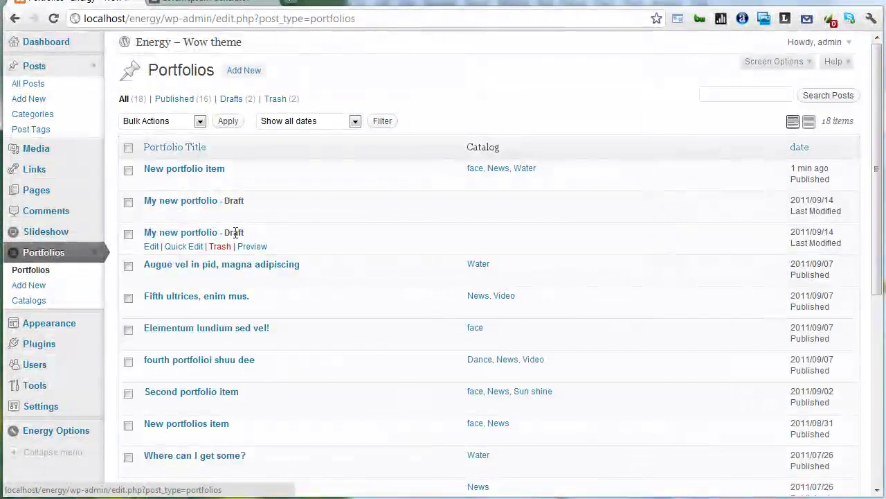
scroll(452, 198, down, 3)
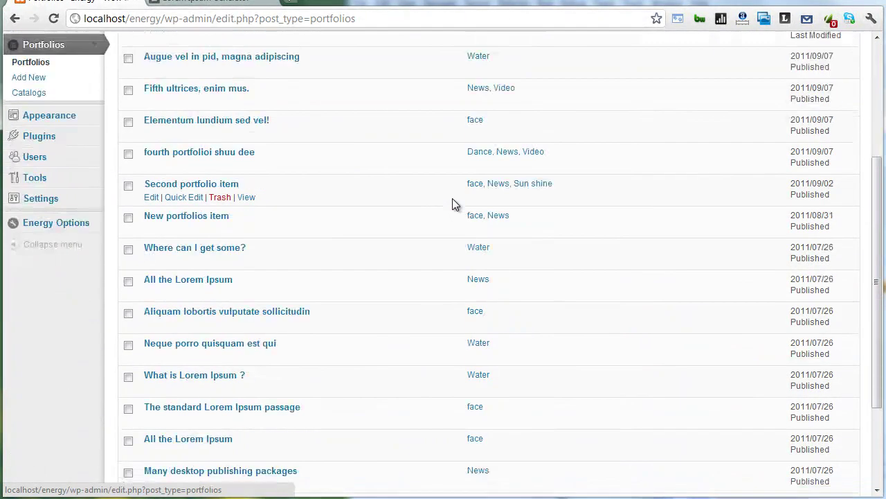
scroll(452, 198, down, 3)
scroll(452, 198, up, 3)
scroll(453, 198, up, 2)
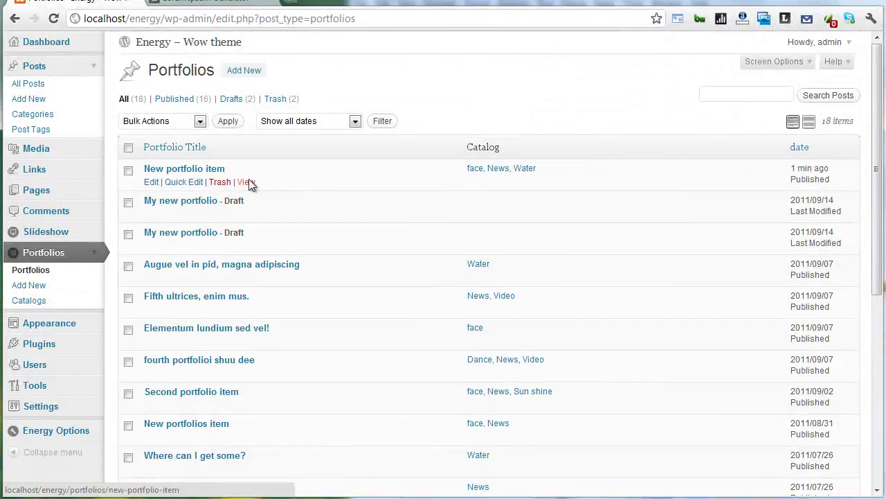
scroll(427, 205, down, 2)
scroll(427, 211, up, 2)
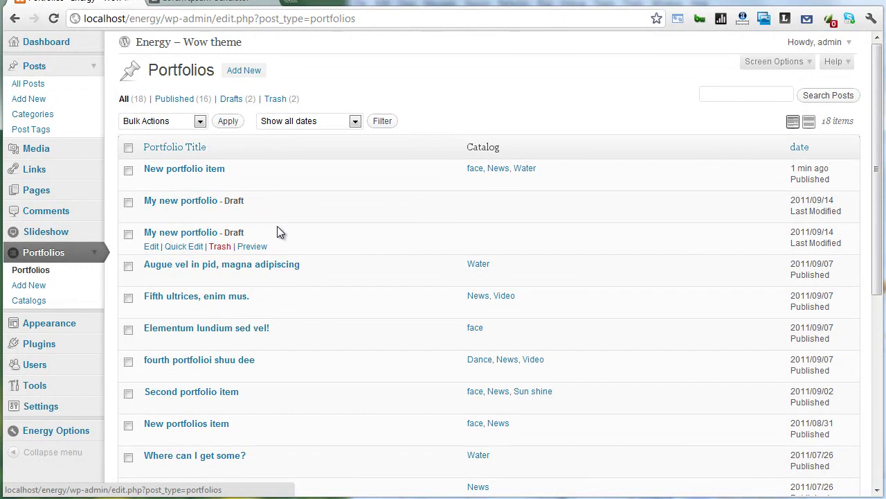
Step: Draft a new page titled 'My new portfolio page' using the Portfolio template
click(94, 191)
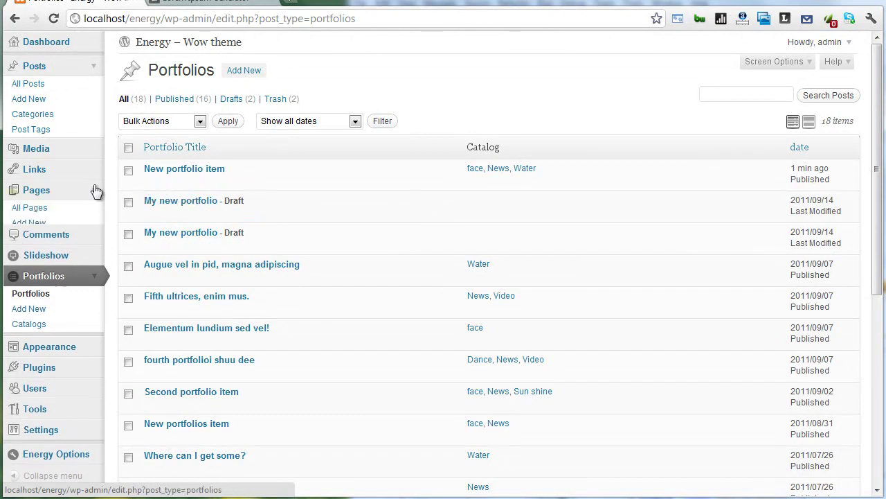
click(41, 223)
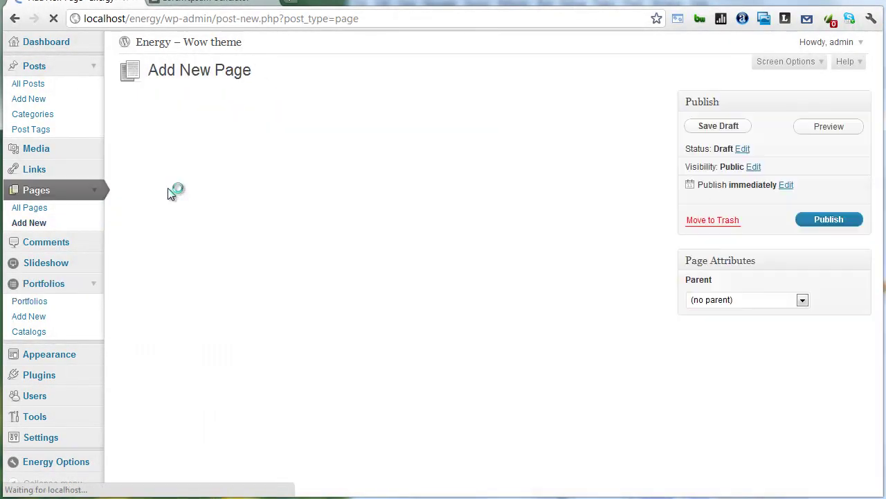
click(168, 102)
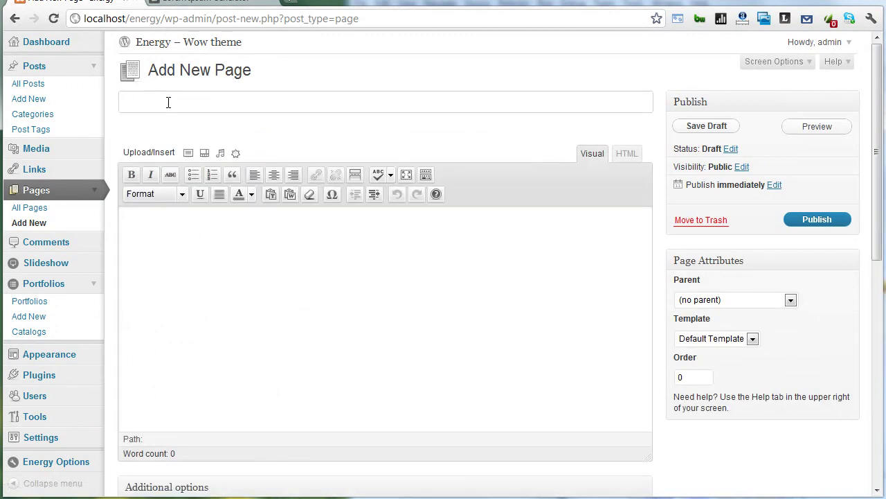
text(My new portfolio p)
text(age)
scroll(356, 142, down, 2)
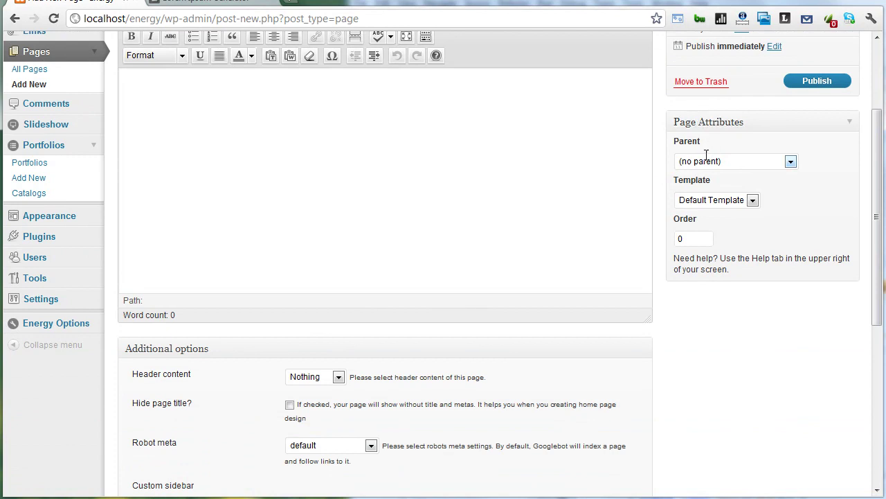
click(696, 201)
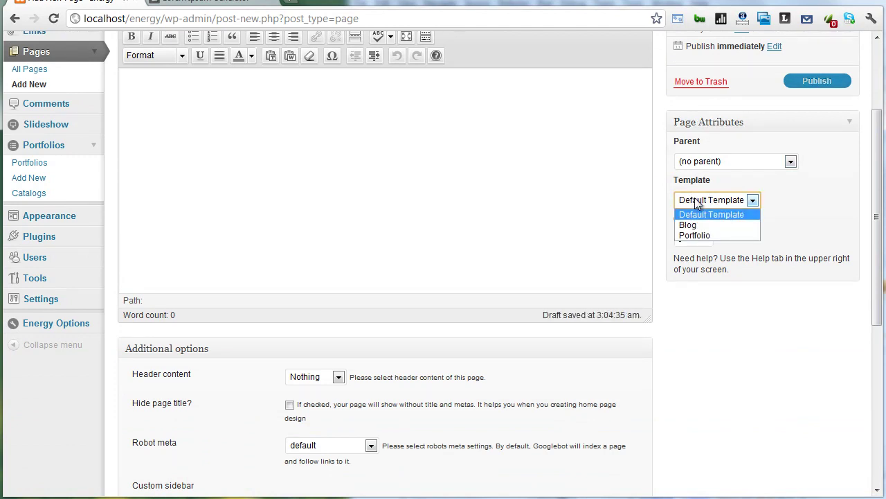
click(703, 235)
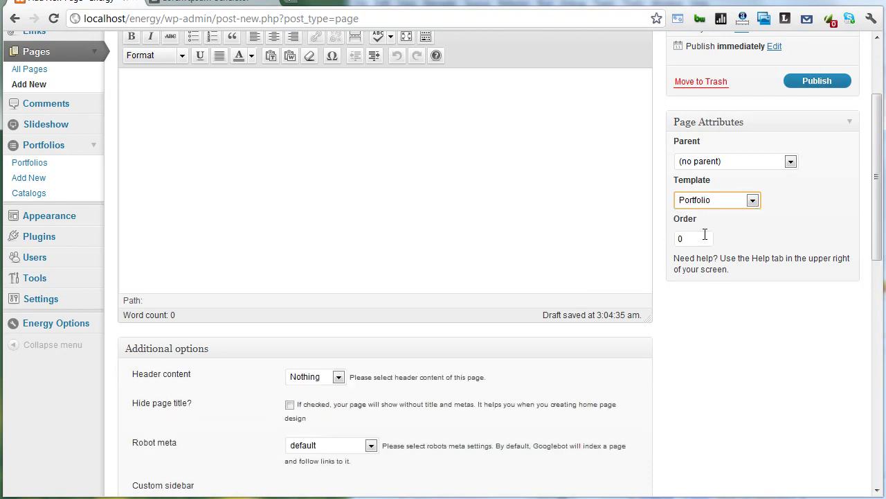
Step: Review the page's Additional options and keep the Fullwidth layout
scroll(653, 261, down, 2)
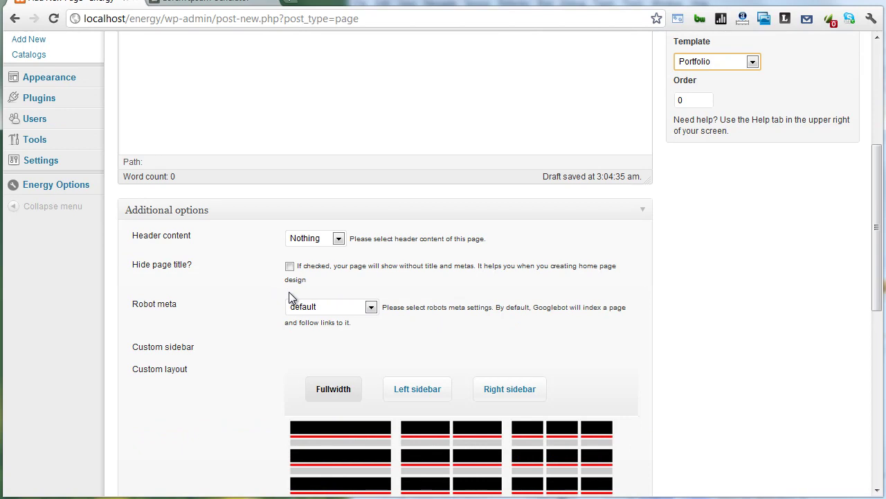
scroll(289, 292, down, 1)
scroll(289, 292, down, 1)
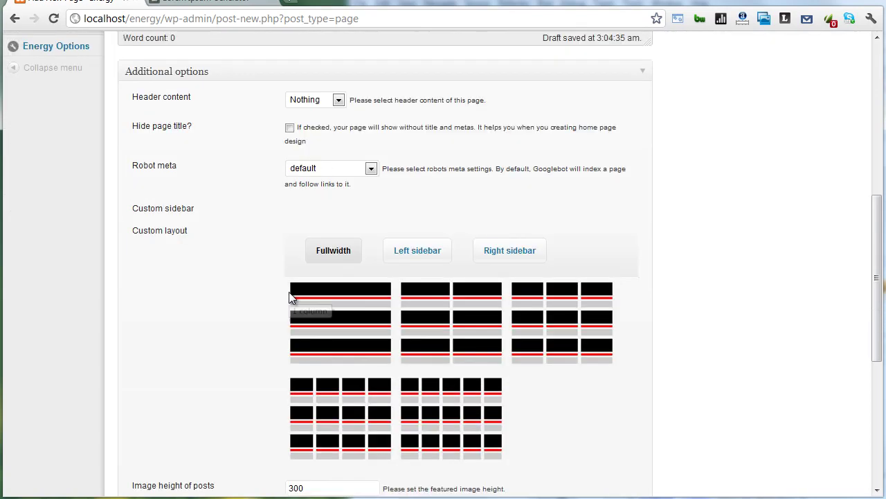
click(403, 254)
click(493, 255)
click(350, 252)
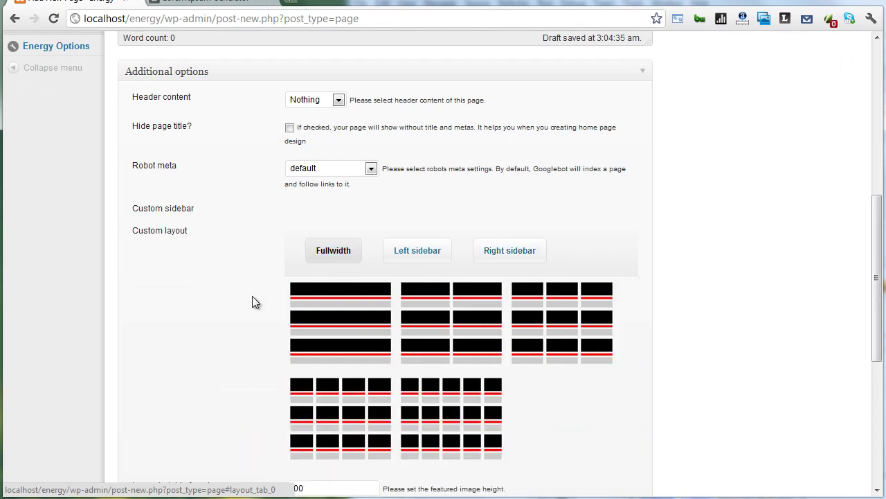
scroll(248, 297, down, 1)
scroll(249, 297, down, 2)
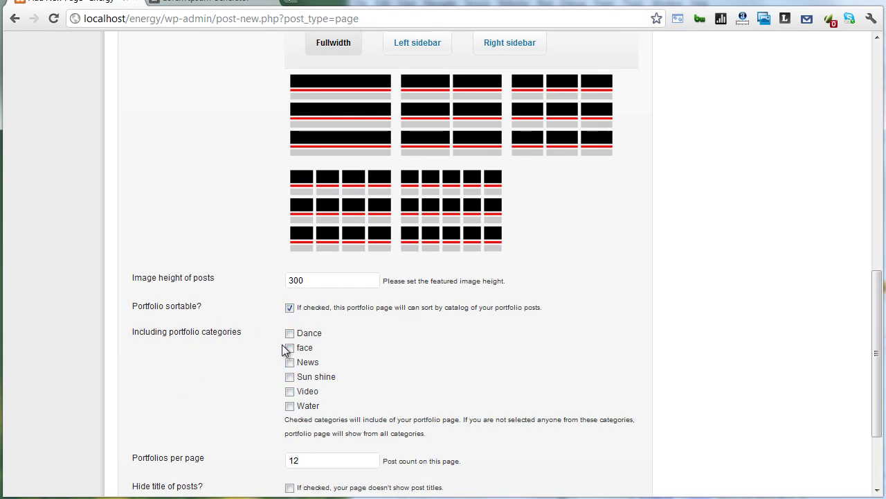
scroll(283, 346, down, 1)
scroll(284, 339, down, 1)
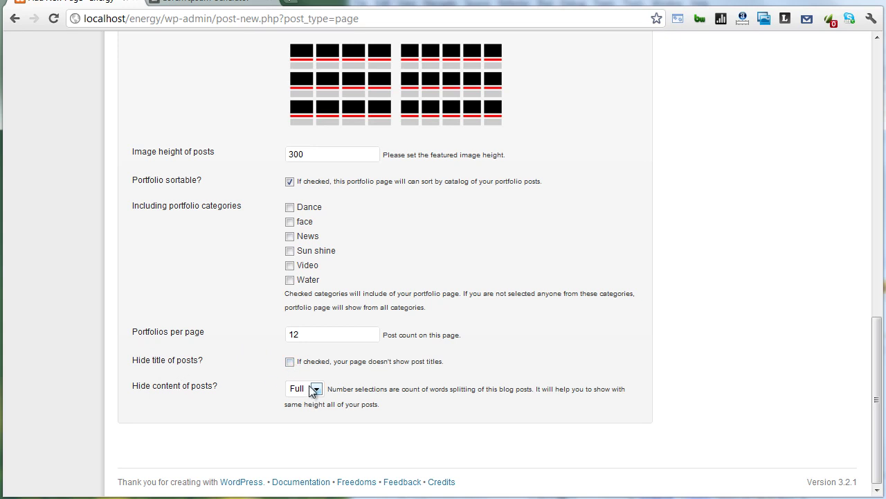
Step: Publish 'My new portfolio page'
scroll(701, 294, up, 6)
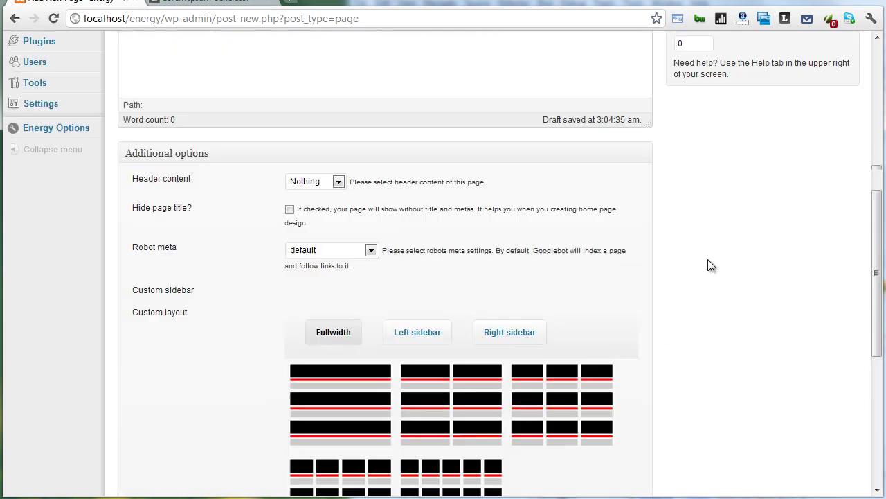
scroll(707, 259, up, 2)
scroll(713, 246, up, 3)
click(800, 221)
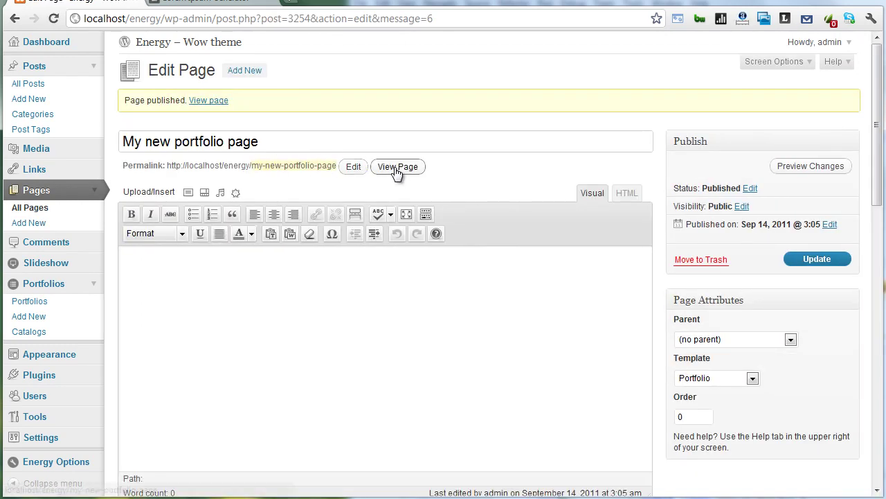
Step: Open the published page and try the FACE, SUN SHINE and ALL filters
click(399, 167)
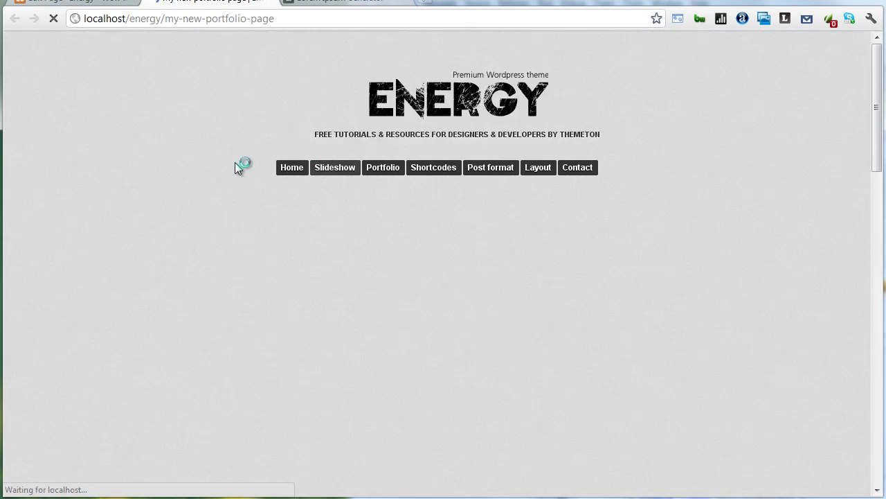
scroll(93, 206, down, 2)
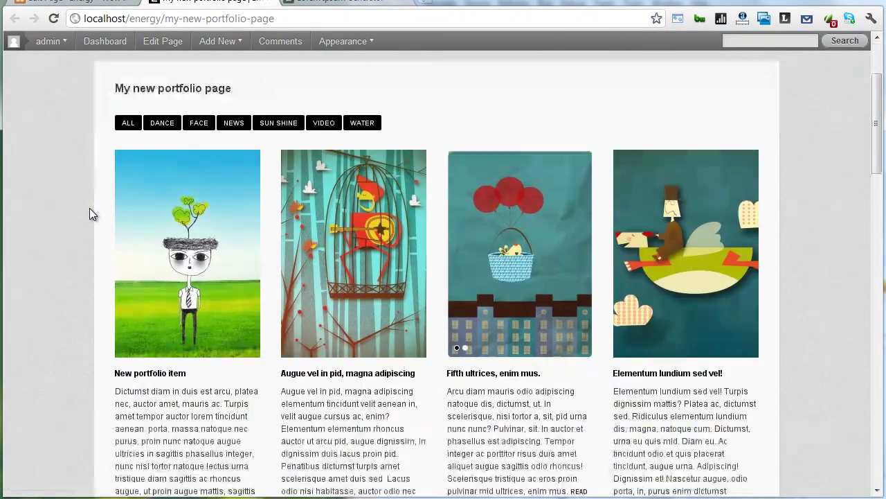
scroll(89, 207, down, 1)
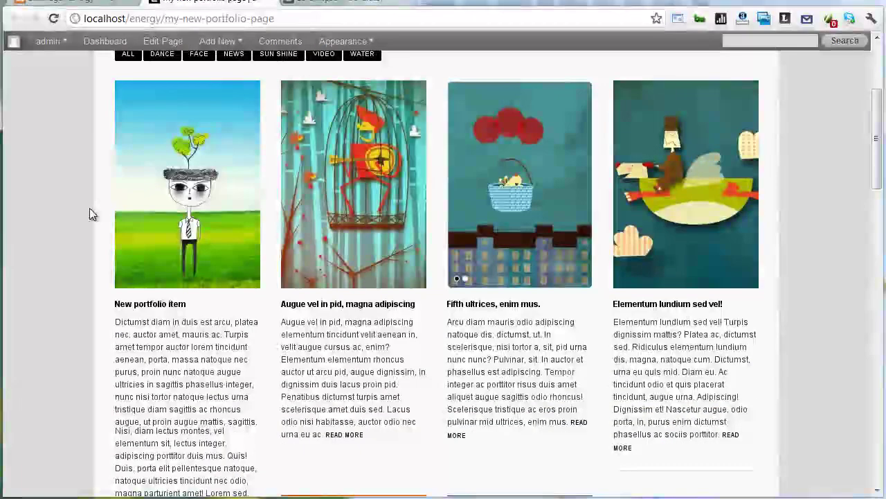
scroll(89, 208, up, 1)
click(199, 126)
click(264, 126)
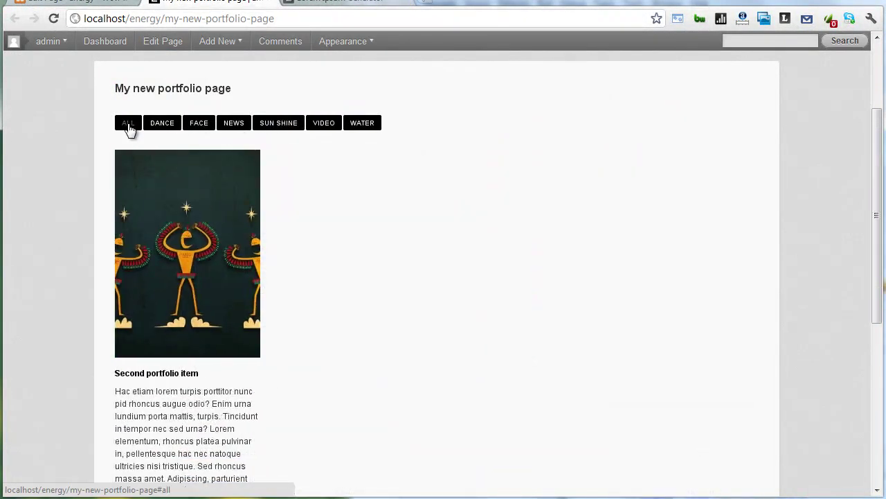
click(127, 126)
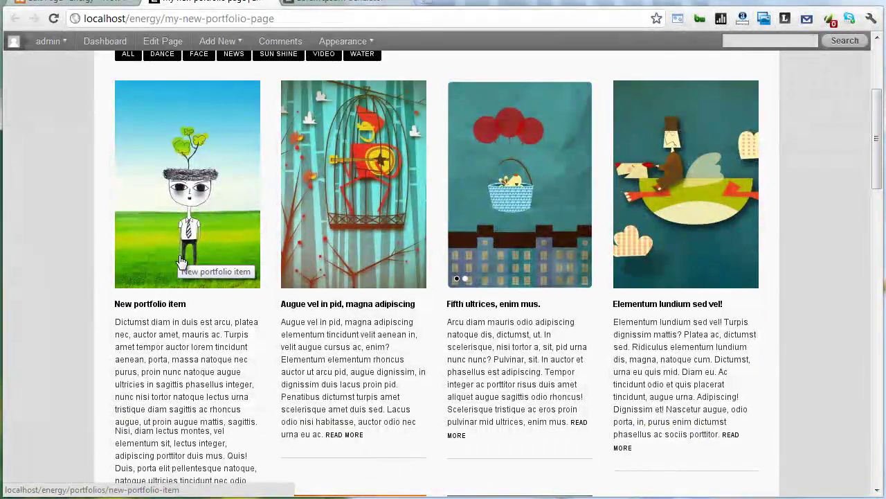
Step: Scroll through the live portfolio grid down to the footer and back
scroll(178, 255, down, 2)
scroll(166, 260, down, 2)
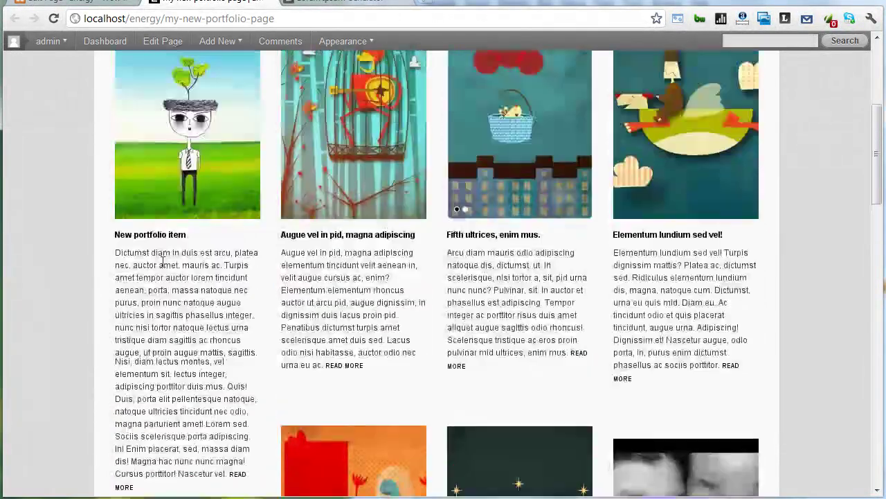
scroll(163, 262, up, 1)
scroll(178, 272, down, 1)
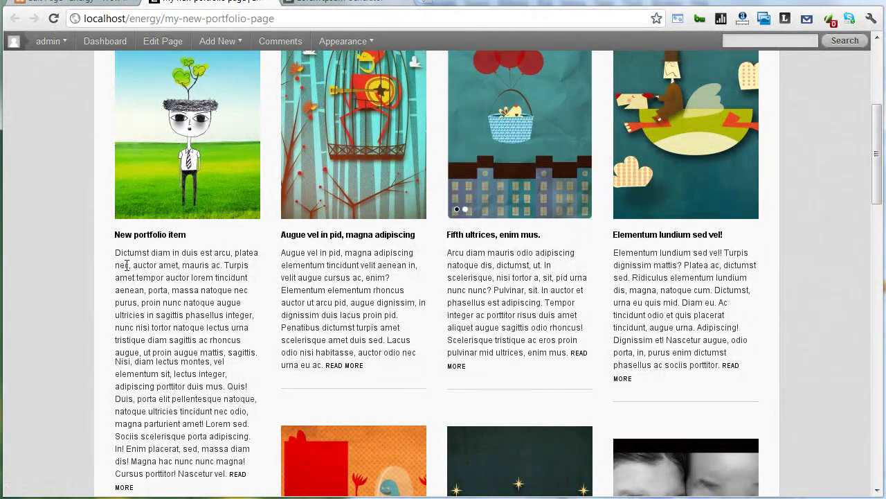
drag(138, 257, 164, 339)
click(69, 336)
scroll(70, 335, down, 2)
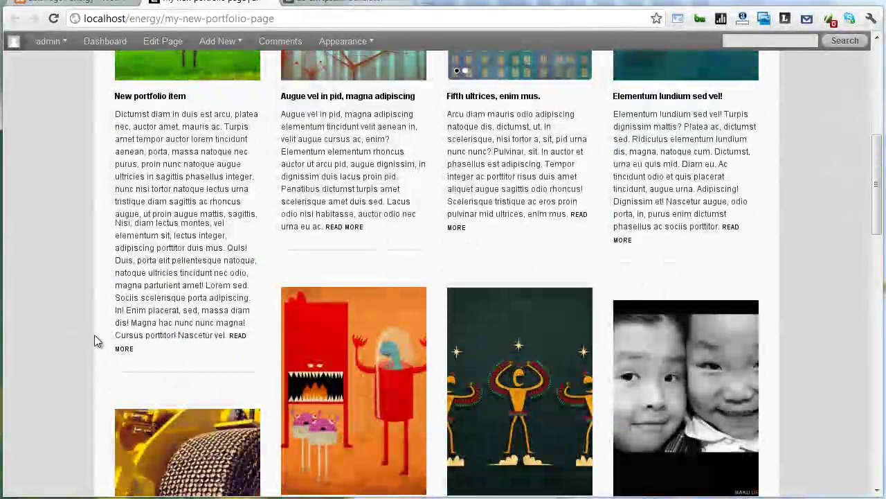
scroll(173, 318, down, 2)
scroll(221, 308, down, 3)
scroll(224, 208, down, 1)
scroll(228, 214, down, 3)
scroll(228, 215, down, 2)
scroll(310, 225, down, 4)
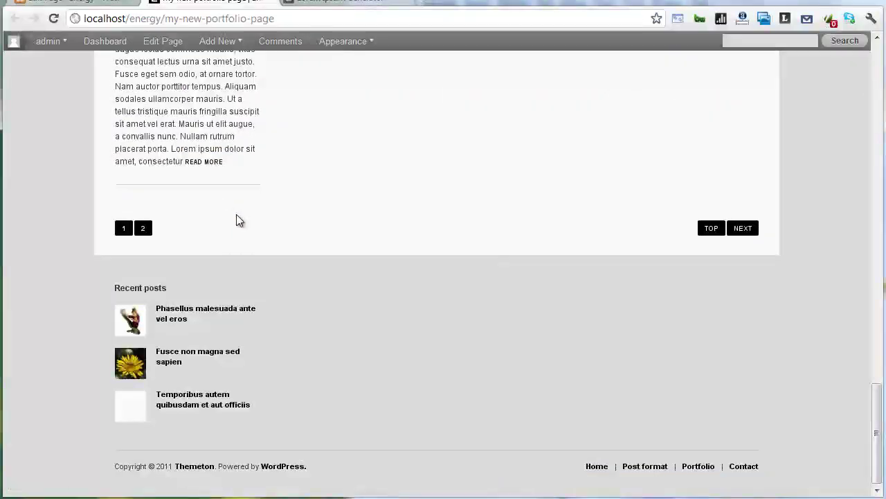
scroll(217, 200, up, 5)
scroll(219, 202, up, 4)
scroll(221, 203, up, 3)
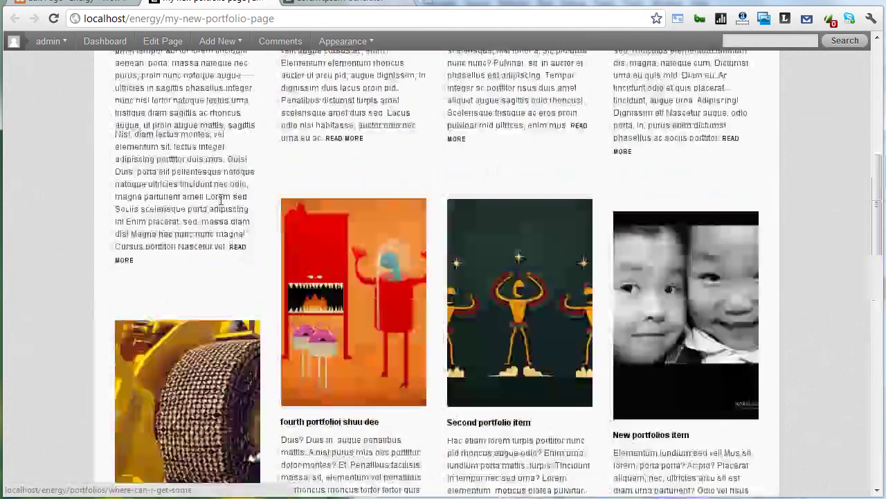
scroll(222, 205, up, 3)
scroll(218, 197, up, 4)
Step: Filter the grid to FACE items, then show all items again
click(199, 261)
click(128, 263)
scroll(138, 264, down, 2)
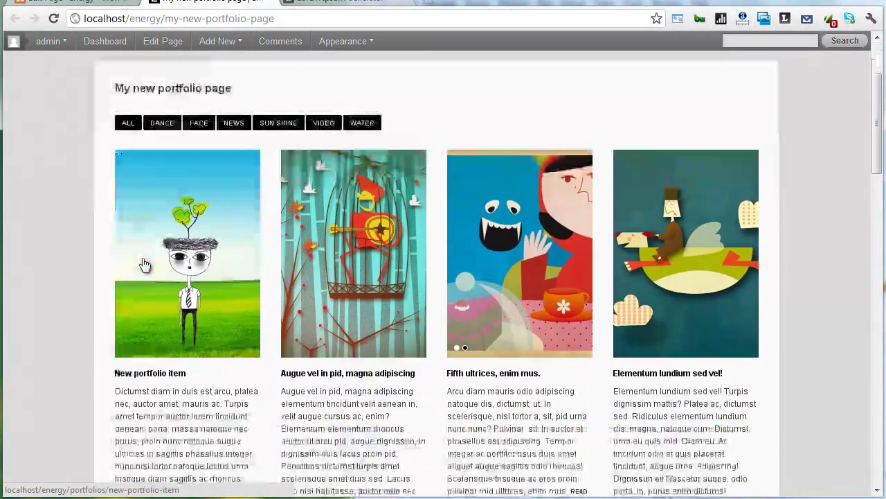
click(87, 3)
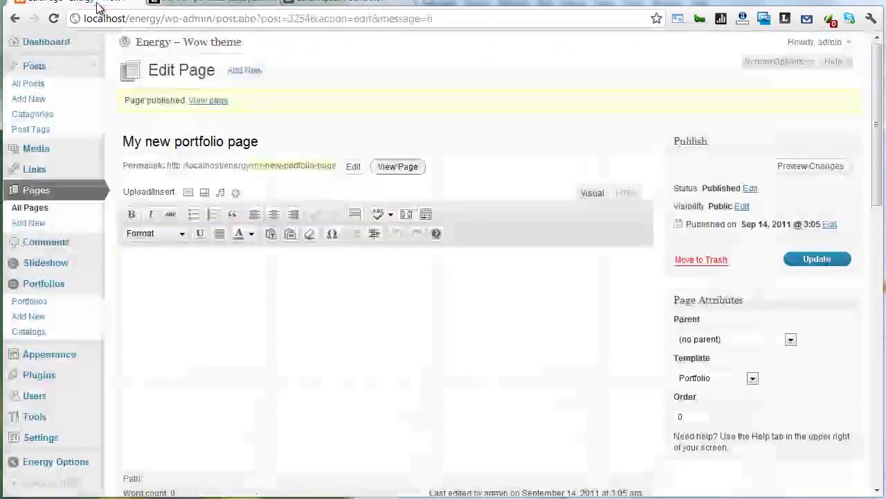
scroll(260, 296, down, 10)
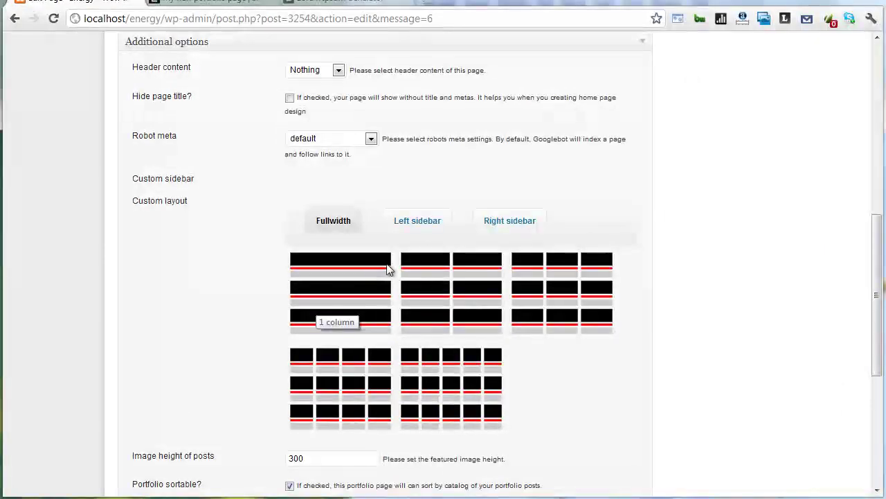
click(225, 6)
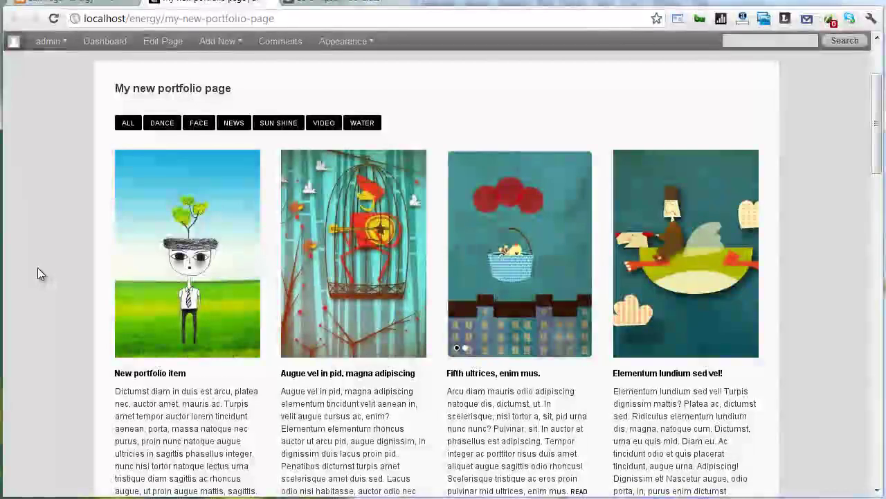
click(81, 3)
scroll(42, 337, up, 3)
Step: Select the three-column full-width grid on the Portfolio tab of Energy Options > Page
click(95, 185)
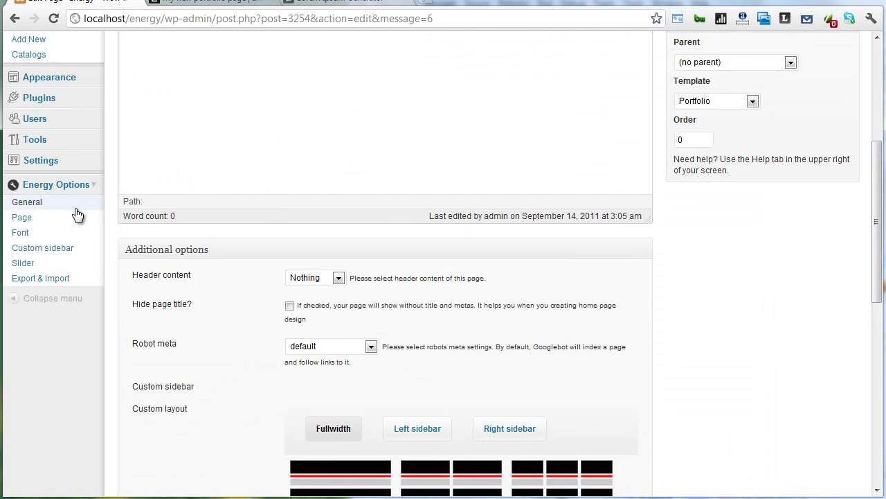
click(43, 222)
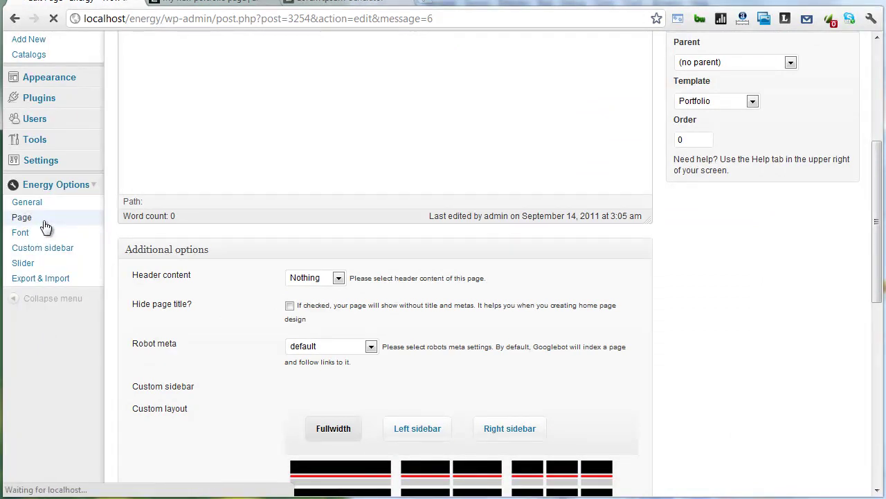
scroll(211, 281, down, 1)
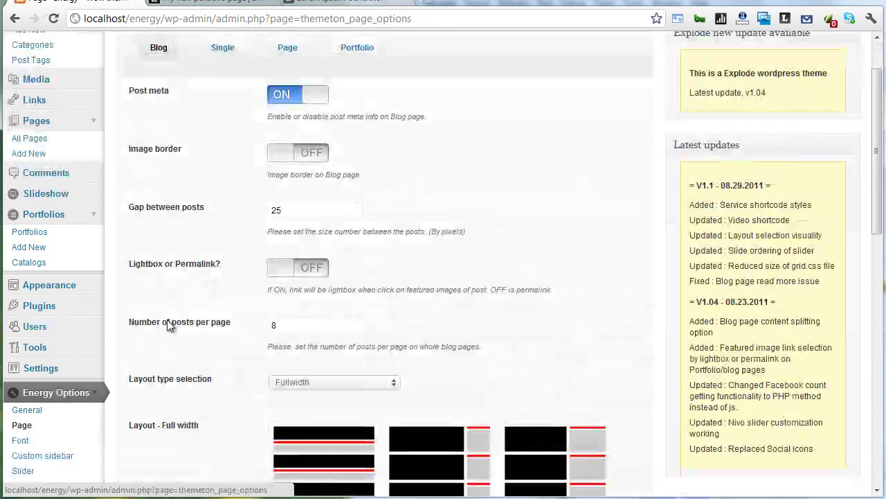
click(357, 49)
scroll(381, 185, down, 2)
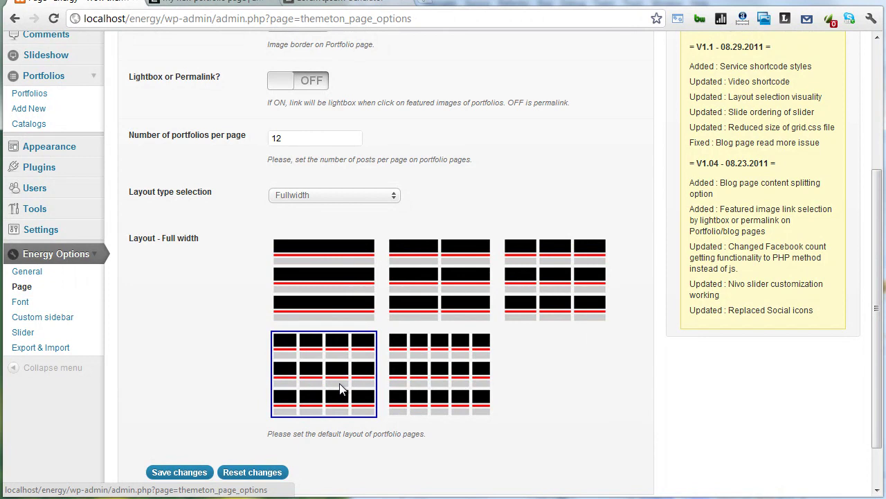
scroll(247, 355, up, 2)
scroll(243, 350, down, 2)
click(533, 296)
scroll(353, 339, down, 1)
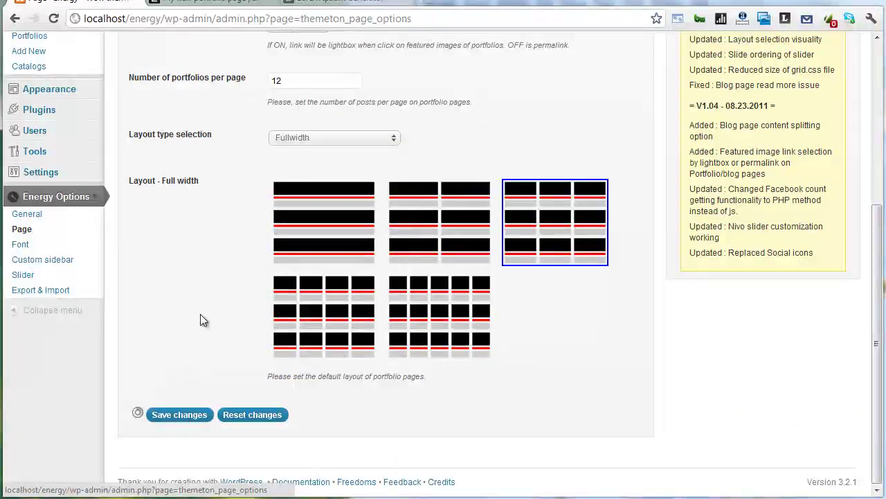
Step: Reload the live portfolio page to confirm it shows a three-column grid
click(187, 4)
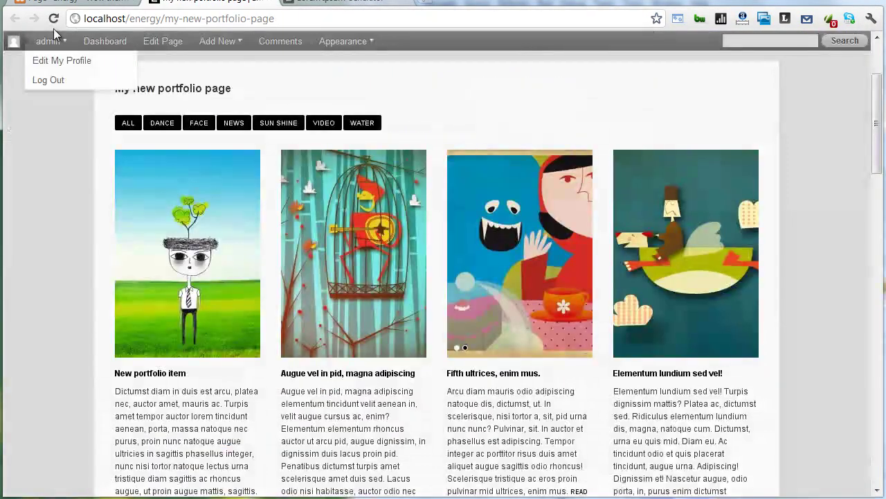
click(54, 19)
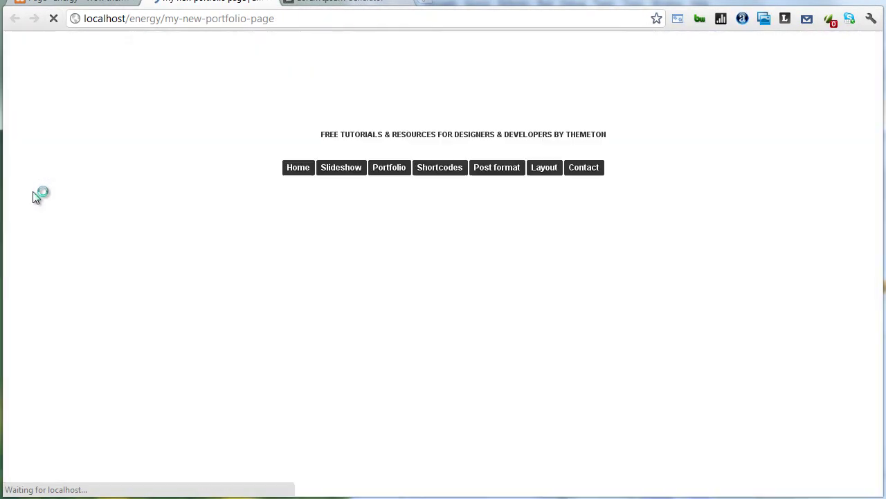
scroll(54, 209, down, 5)
scroll(60, 209, up, 1)
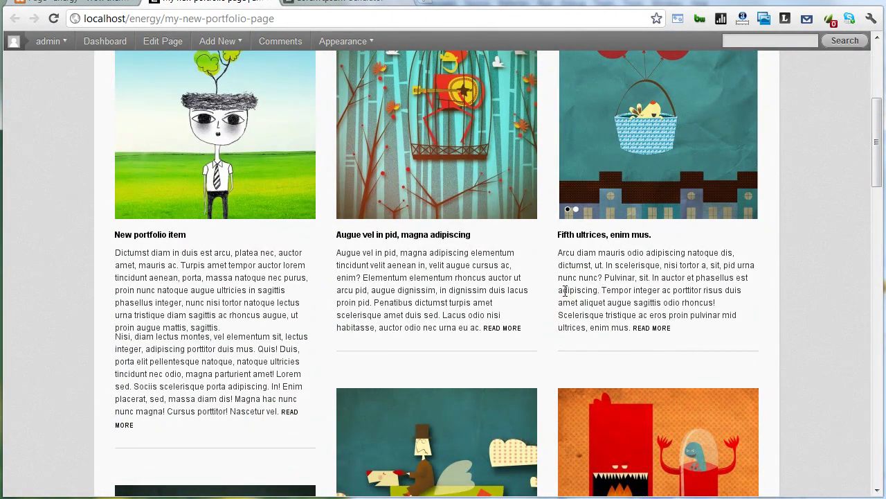
Step: Return to the Energy Options portfolio settings
click(62, 5)
scroll(53, 148, up, 2)
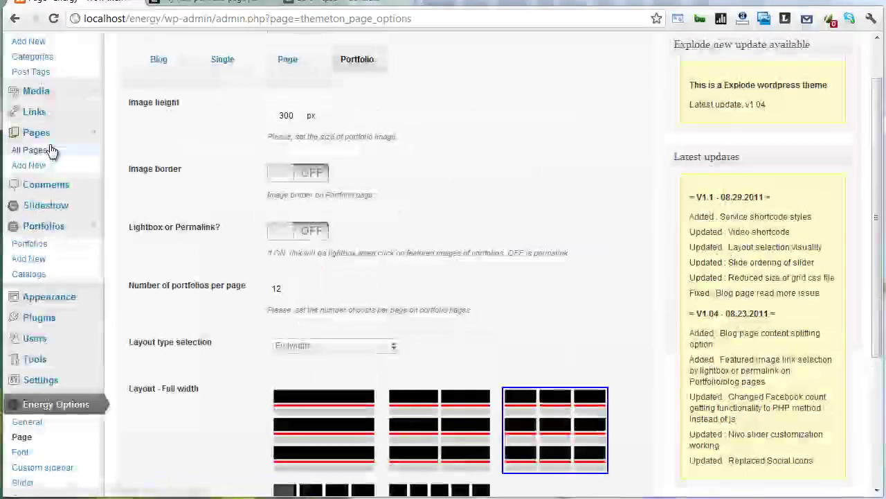
scroll(53, 148, up, 1)
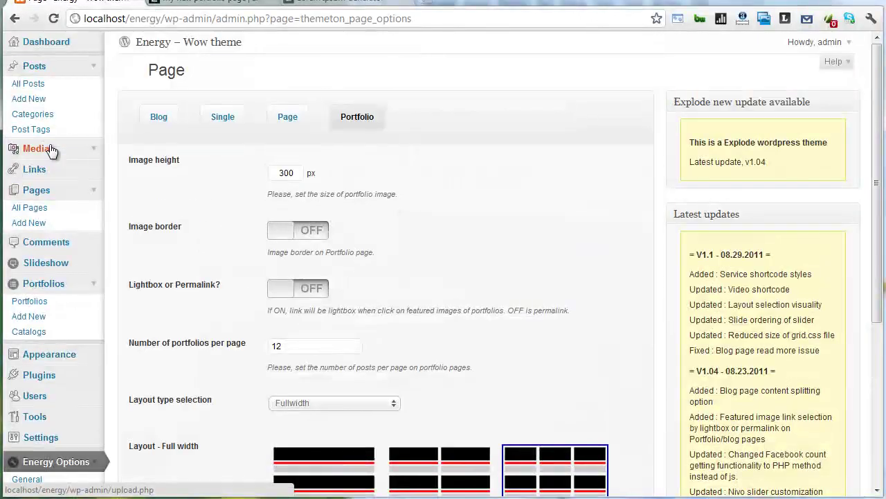
Step: Open My new portfolio page for editing from All Pages sorted by date
click(54, 197)
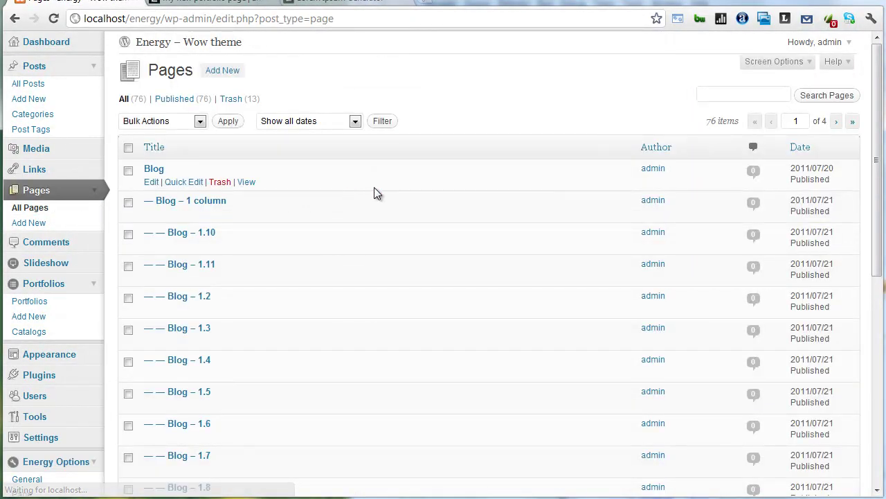
click(799, 148)
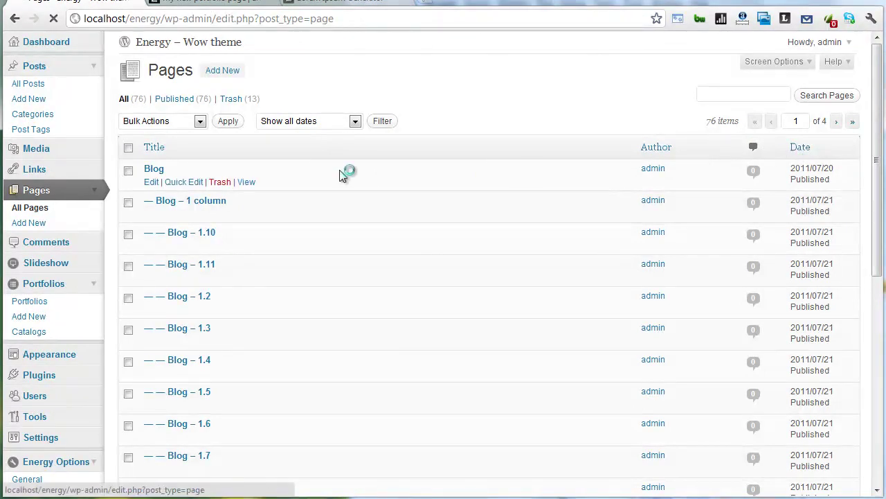
click(191, 170)
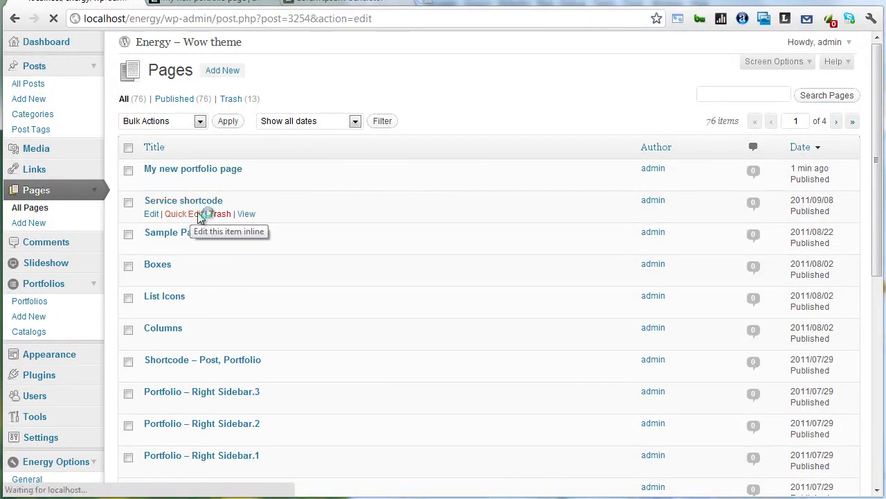
scroll(307, 269, down, 2)
scroll(320, 280, down, 4)
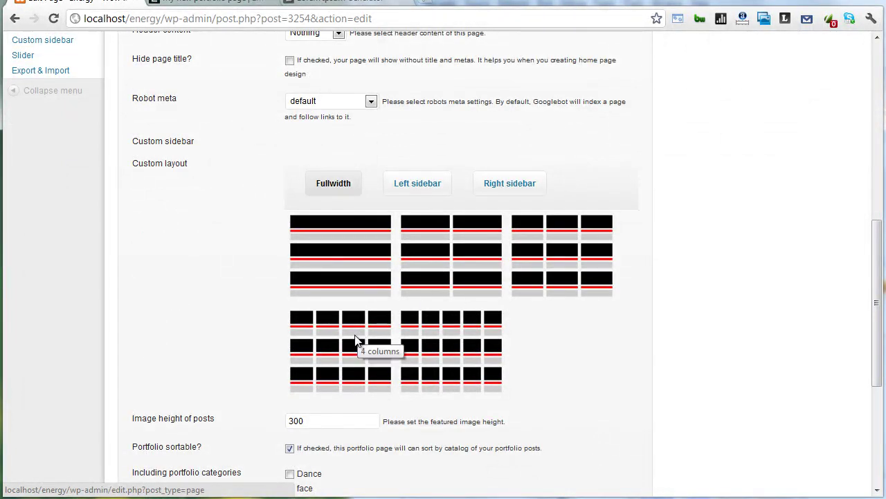
Step: Give the page the 2-columns layout and update it
click(452, 259)
scroll(733, 252, up, 2)
scroll(734, 252, up, 4)
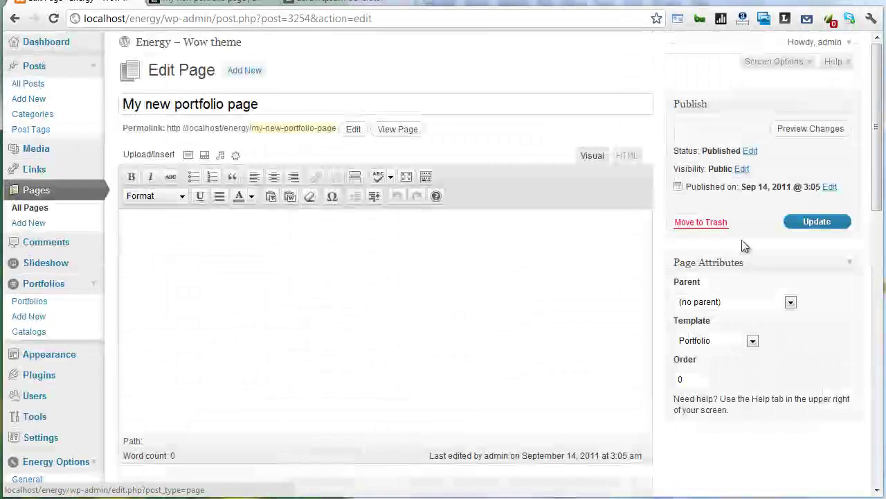
click(812, 227)
Step: View the live portfolio page showing two wide columns
click(187, 4)
mouse_move(50, 41)
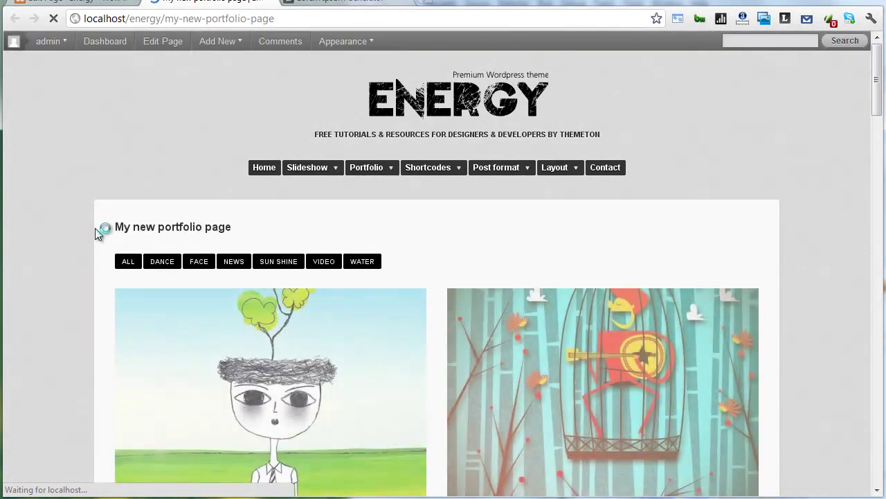
scroll(97, 230, down, 2)
scroll(97, 231, down, 3)
scroll(97, 231, up, 2)
scroll(97, 230, up, 1)
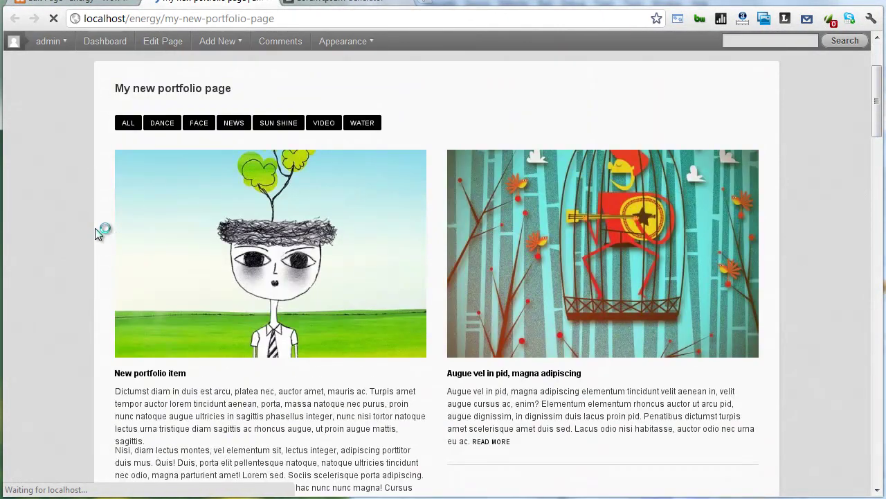
Step: Switch My new portfolio page to a four-column layout
key(ctrl+shift+Tab)
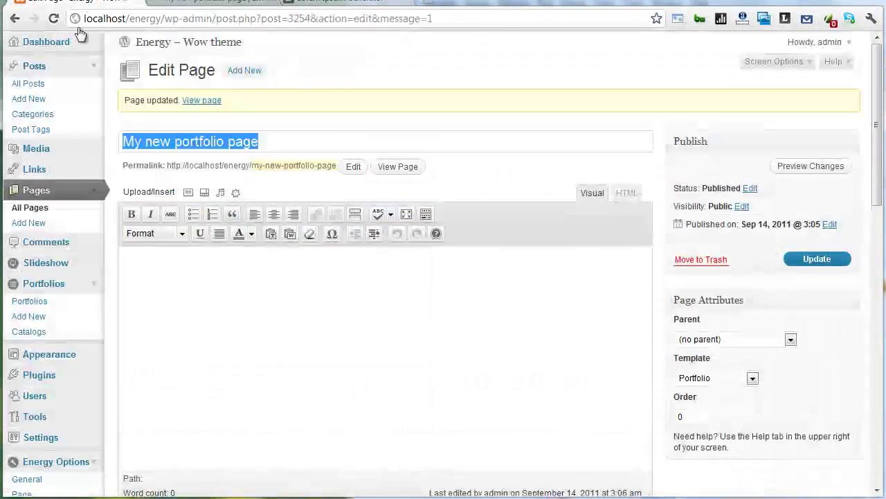
scroll(166, 312, down, 3)
scroll(282, 362, down, 2)
scroll(323, 368, down, 2)
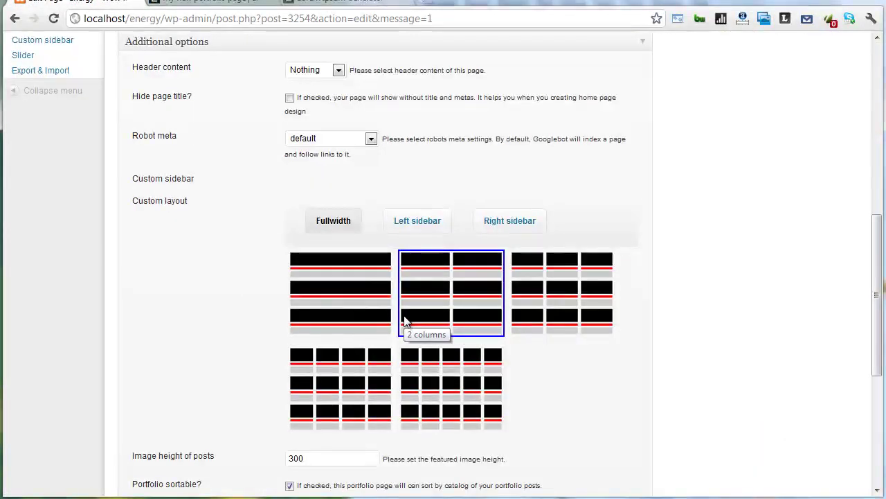
scroll(405, 321, down, 2)
scroll(405, 321, up, 1)
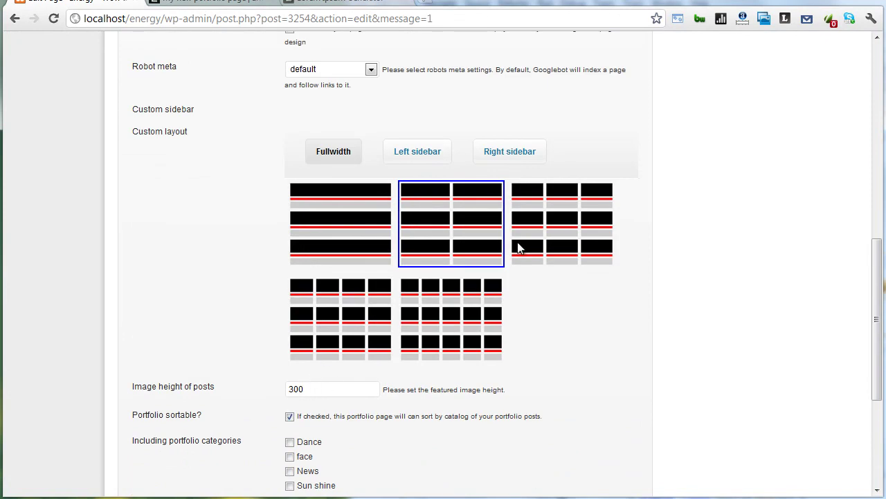
click(348, 324)
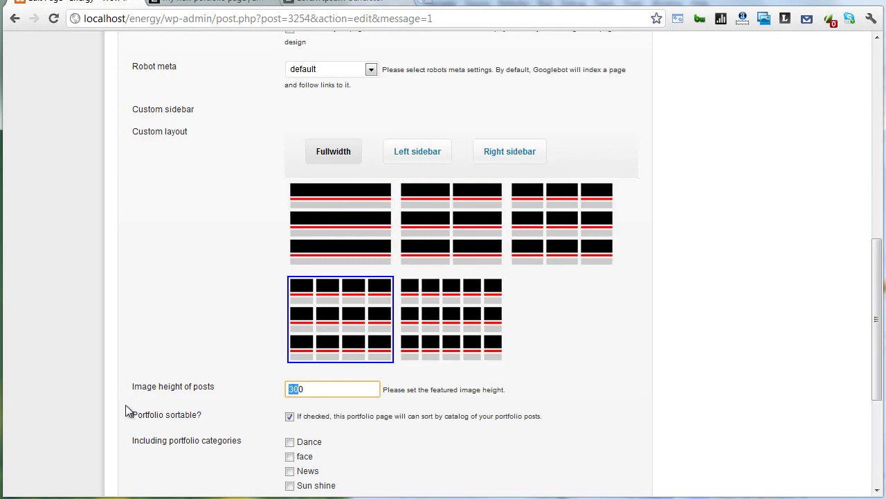
Step: Set image height to 120 and include only the face, Sun shine and Video categories
scroll(228, 358, down, 1)
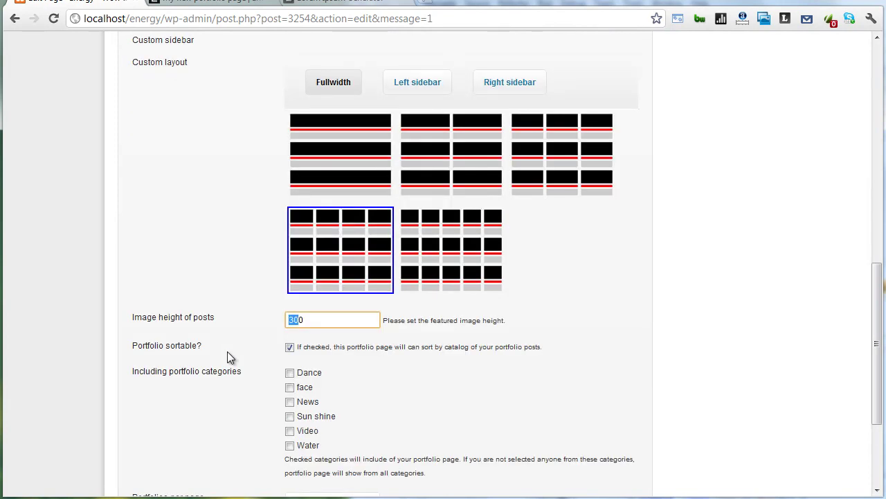
text(120)
click(289, 431)
scroll(201, 381, down, 2)
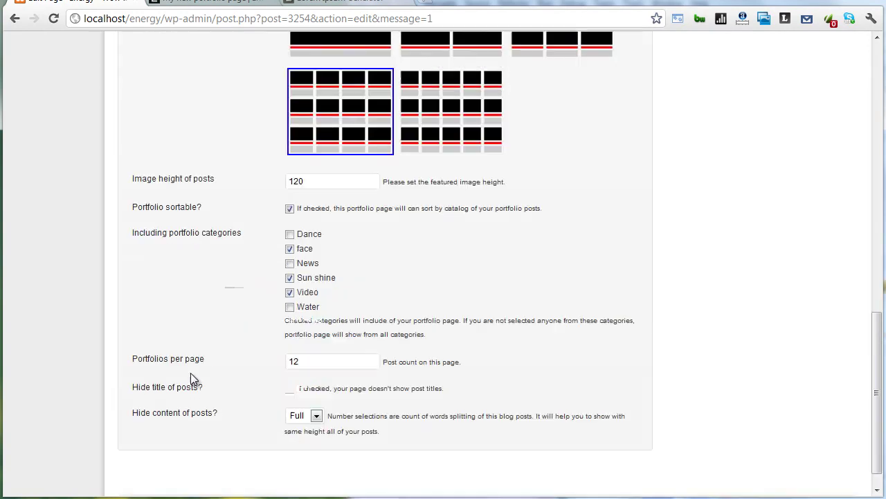
scroll(198, 361, down, 1)
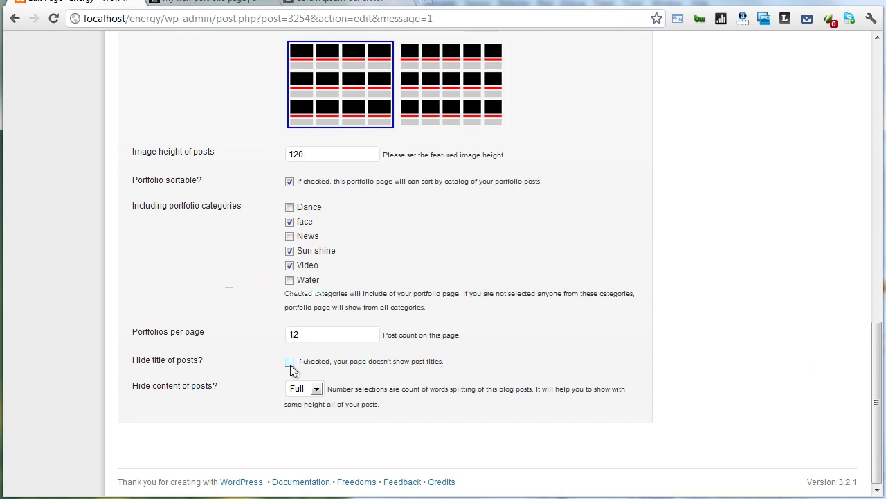
scroll(635, 301, up, 5)
scroll(635, 300, up, 6)
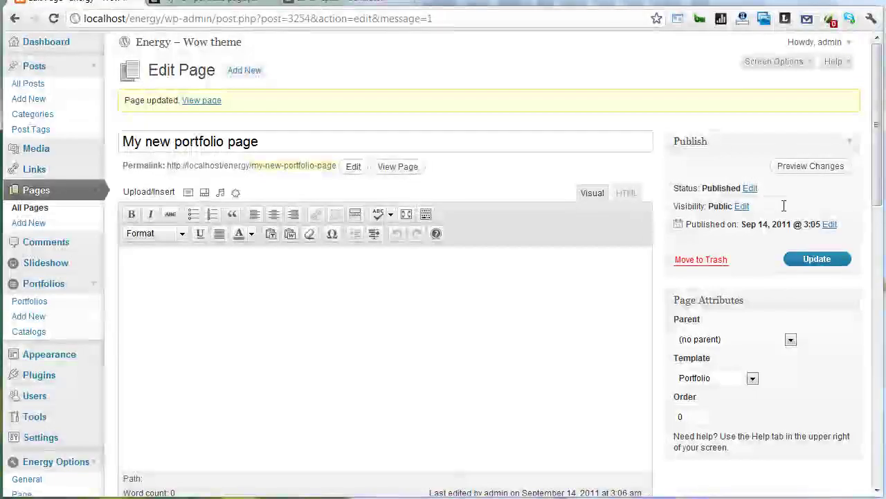
Step: Update the page and reload the public portfolio page
click(797, 269)
click(198, 7)
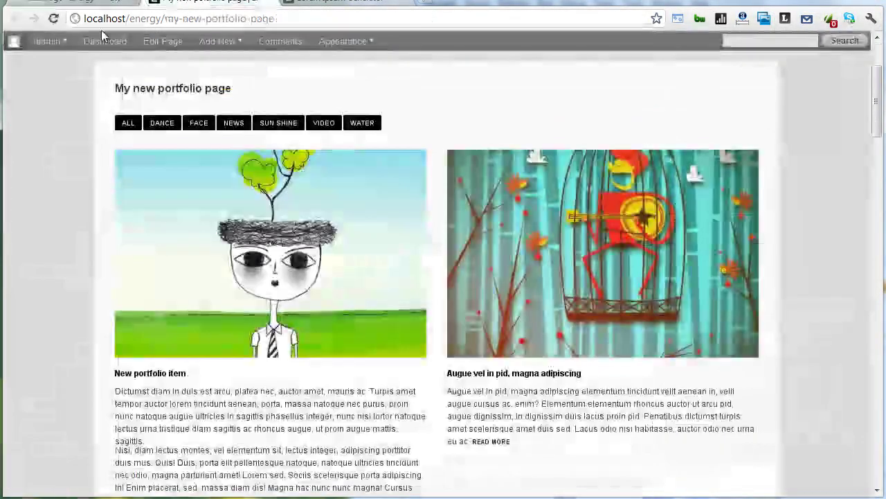
click(55, 31)
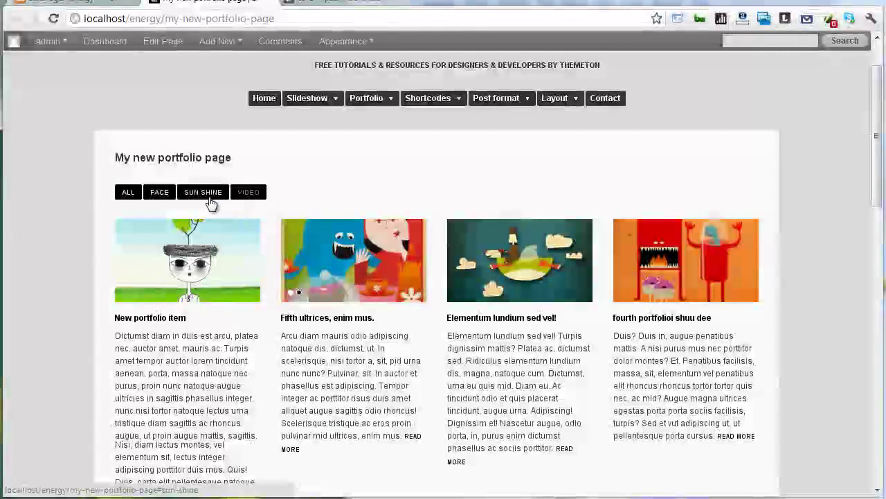
Step: Scroll through the four-column grid with its All, Face, Sun Shine and Video filters
scroll(367, 195, down, 1)
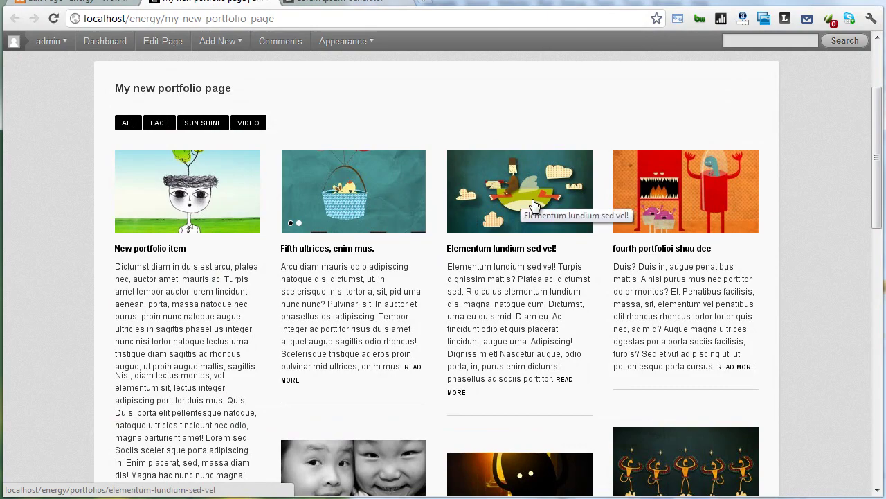
scroll(679, 244, down, 2)
scroll(644, 256, down, 1)
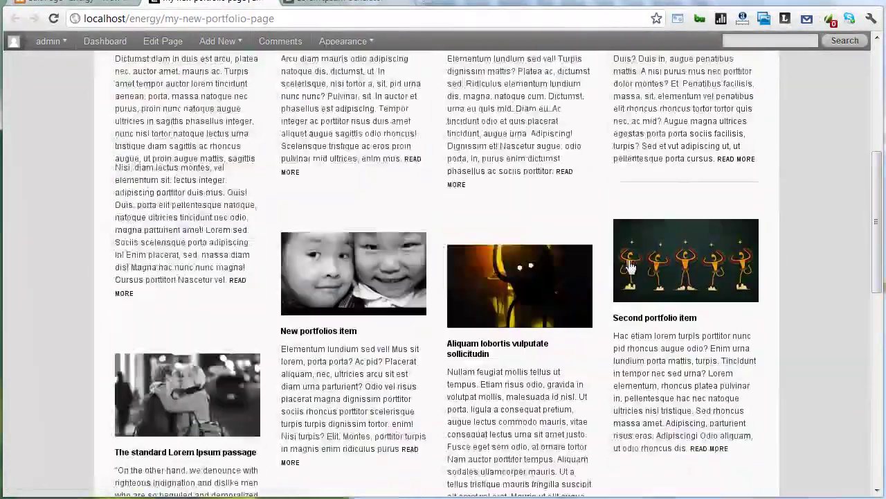
scroll(387, 228, down, 1)
scroll(381, 277, down, 2)
scroll(383, 277, up, 3)
scroll(347, 264, up, 3)
scroll(153, 168, down, 2)
scroll(153, 168, up, 1)
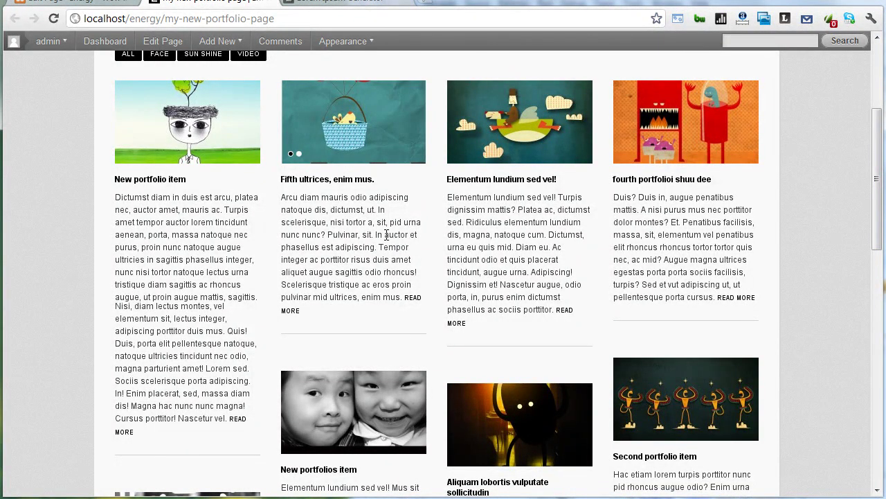
scroll(386, 234, down, 1)
scroll(388, 242, down, 2)
scroll(385, 240, up, 4)
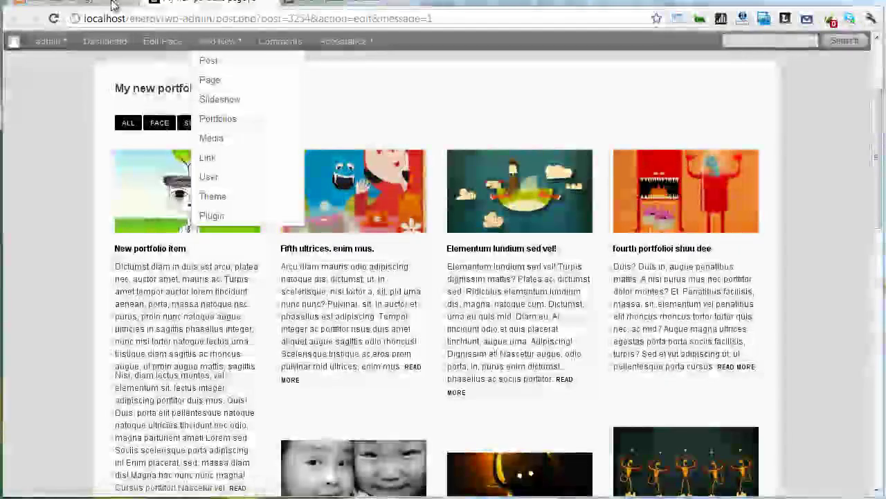
Step: Return to the page editor and make the browser window shorter
click(76, 2)
scroll(247, 258, down, 10)
scroll(248, 257, down, 3)
scroll(248, 264, down, 1)
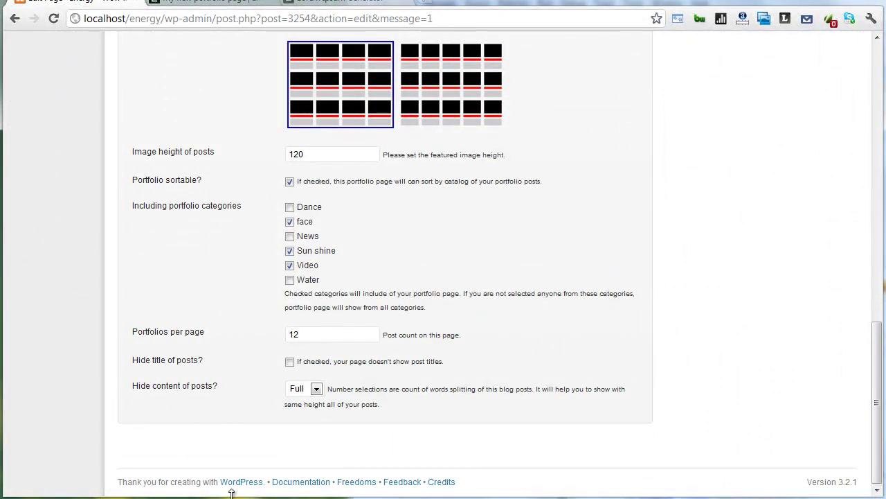
drag(232, 493, 250, 378)
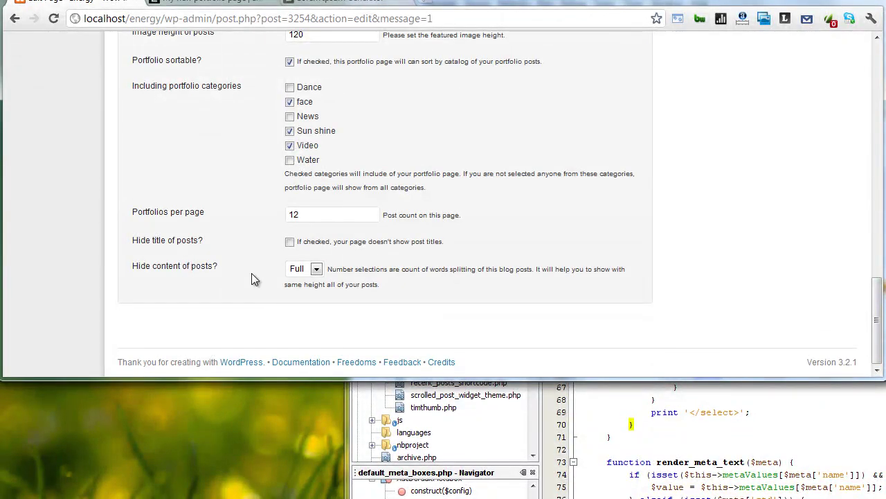
Step: Set 'Hide content of posts?' to 10 words and update the page
click(317, 270)
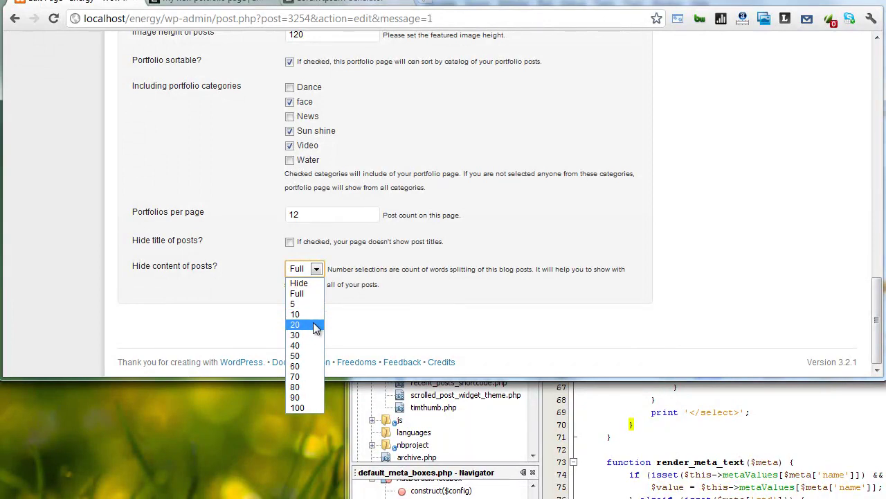
click(310, 317)
scroll(748, 287, up, 4)
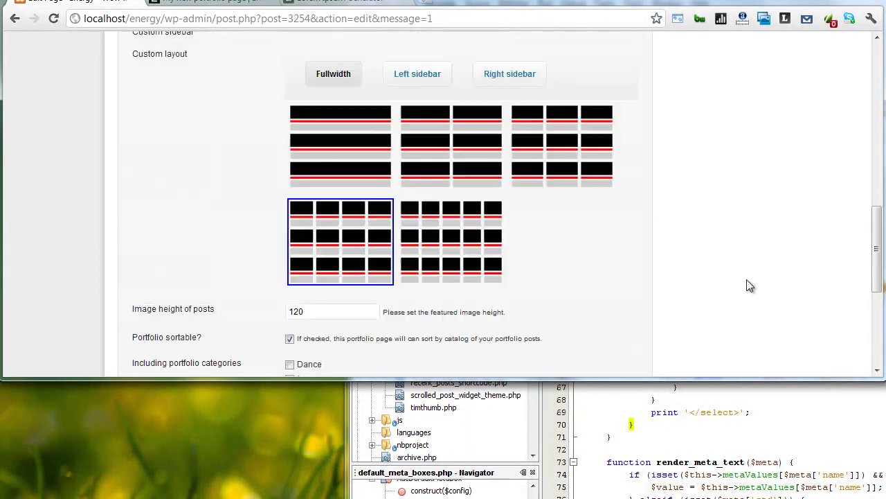
scroll(752, 287, up, 5)
scroll(776, 180, up, 2)
click(807, 50)
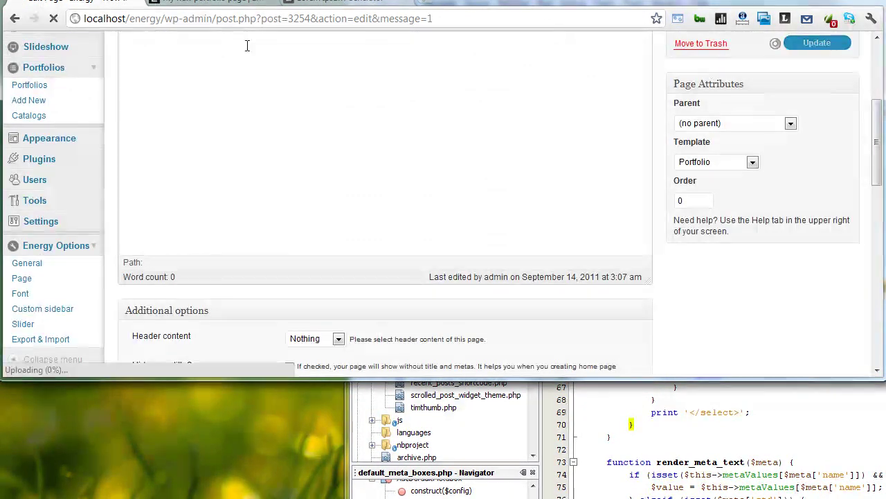
Step: Reload the public portfolio page to check the shorter excerpts
click(194, 3)
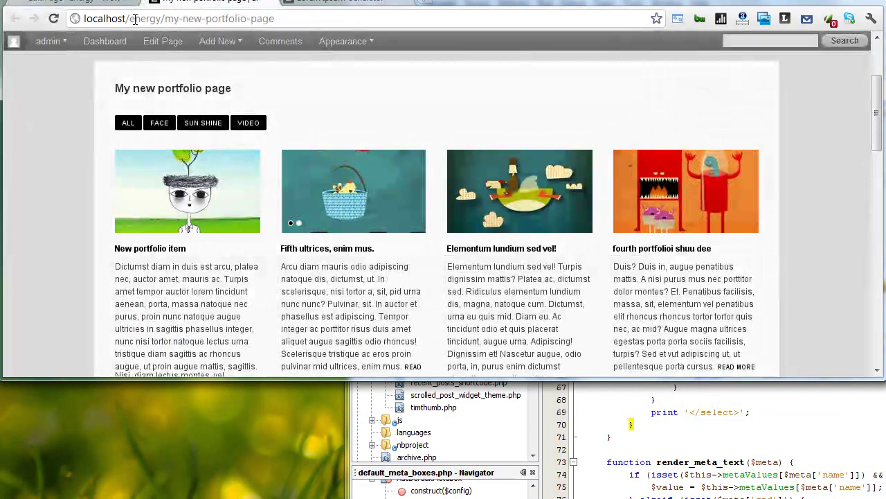
click(56, 19)
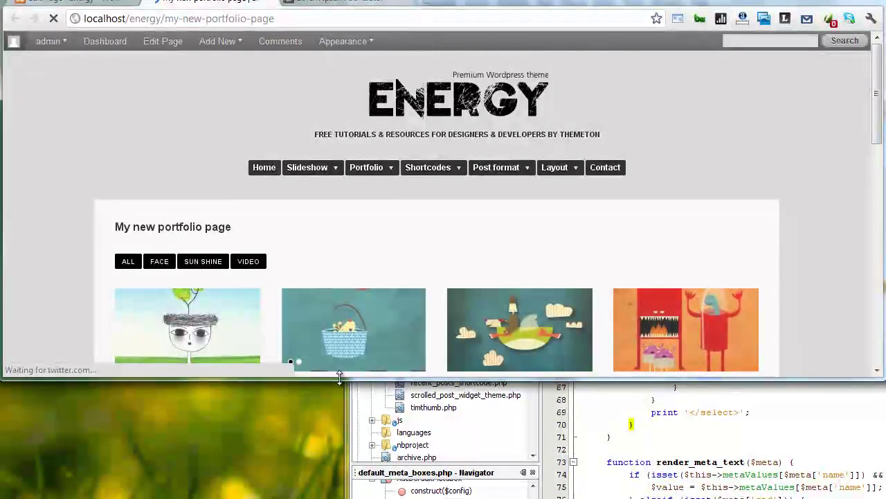
drag(340, 378, 374, 498)
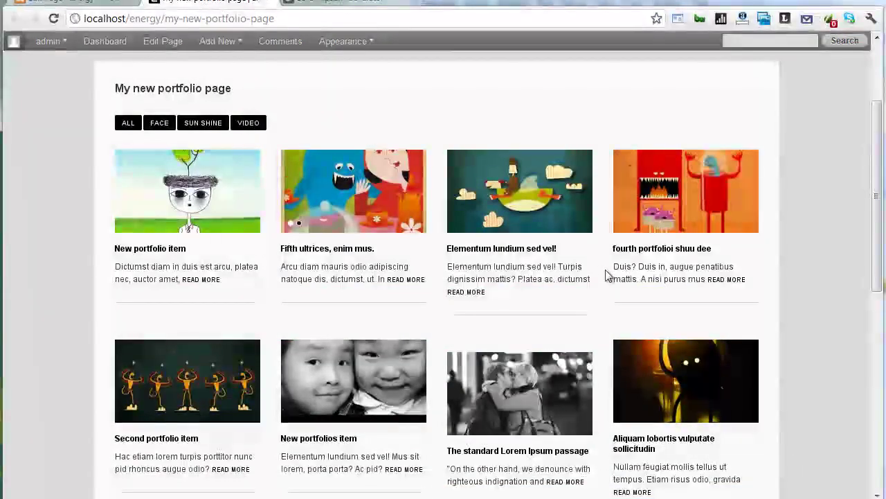
scroll(620, 275, down, 4)
scroll(606, 305, up, 2)
scroll(605, 305, up, 3)
Step: Set 'Hide content of posts?' to Hide and update the page
click(107, 6)
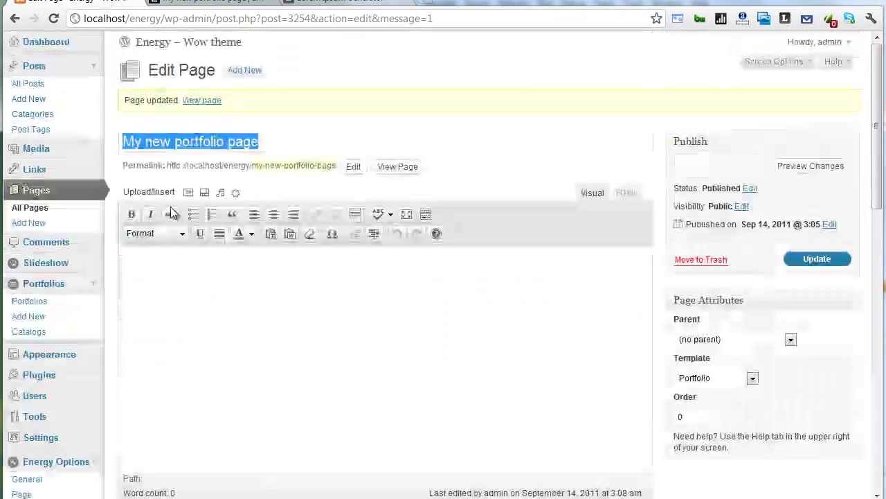
scroll(172, 208, down, 4)
scroll(222, 262, down, 7)
click(299, 394)
click(300, 410)
scroll(702, 376, up, 3)
scroll(702, 366, up, 4)
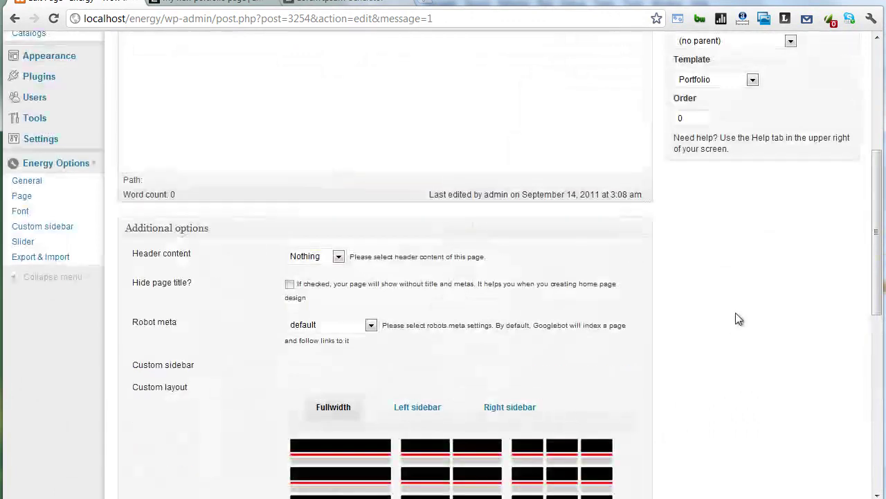
scroll(748, 301, up, 3)
click(817, 168)
Step: Reload the portfolio page to confirm item text is hidden
key(ctrl+Tab)
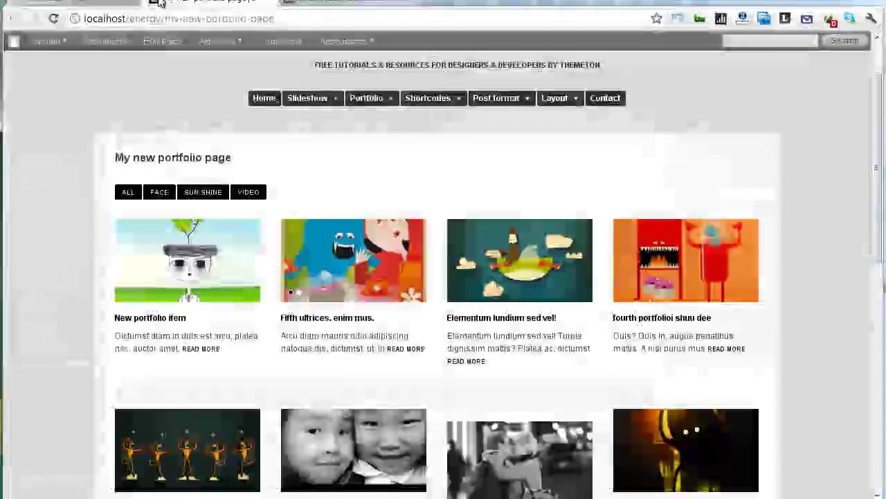
click(53, 19)
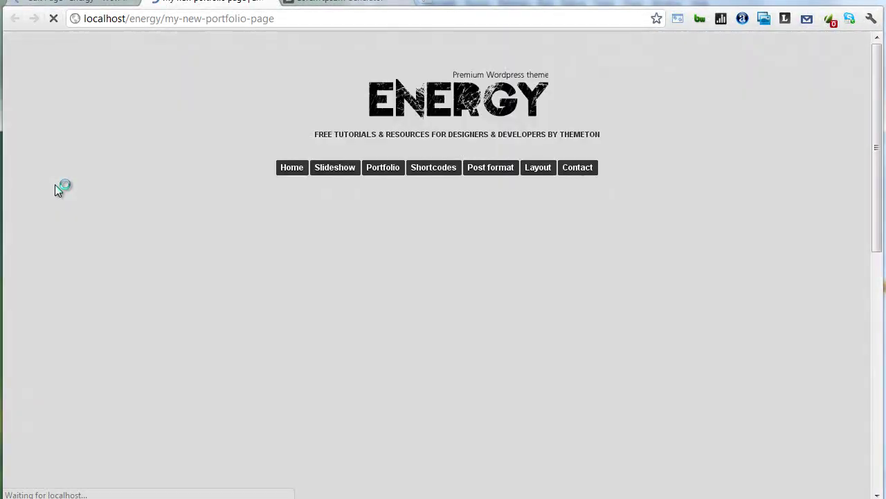
scroll(69, 225, down, 2)
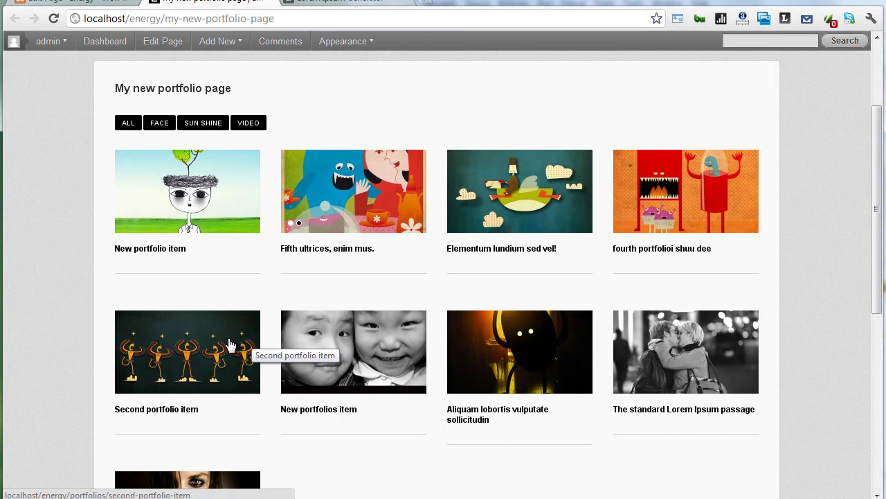
scroll(138, 363, down, 1)
scroll(237, 321, down, 1)
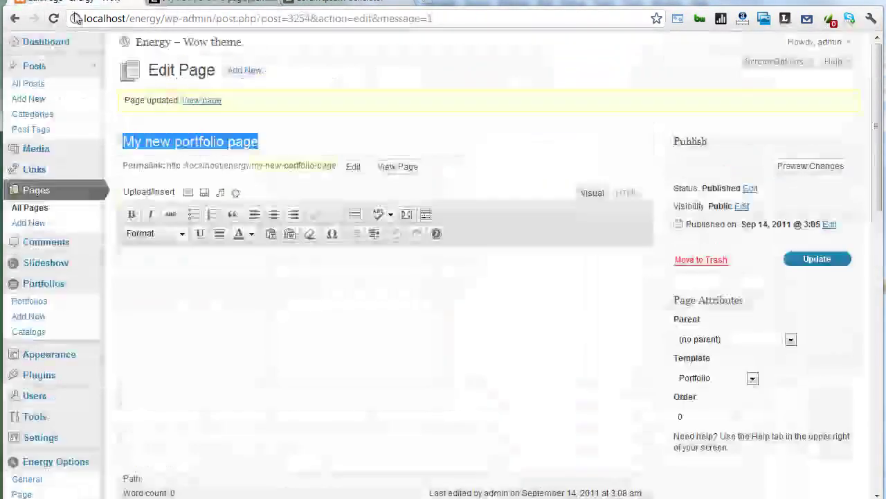
Step: Switch to the live portfolio page and scroll through the image-only grid
scroll(125, 180, down, 3)
scroll(139, 194, down, 6)
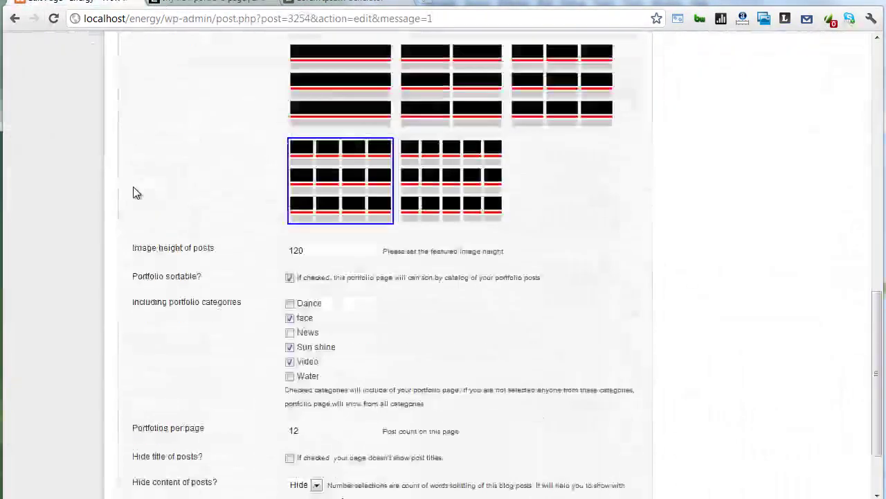
scroll(235, 367, down, 1)
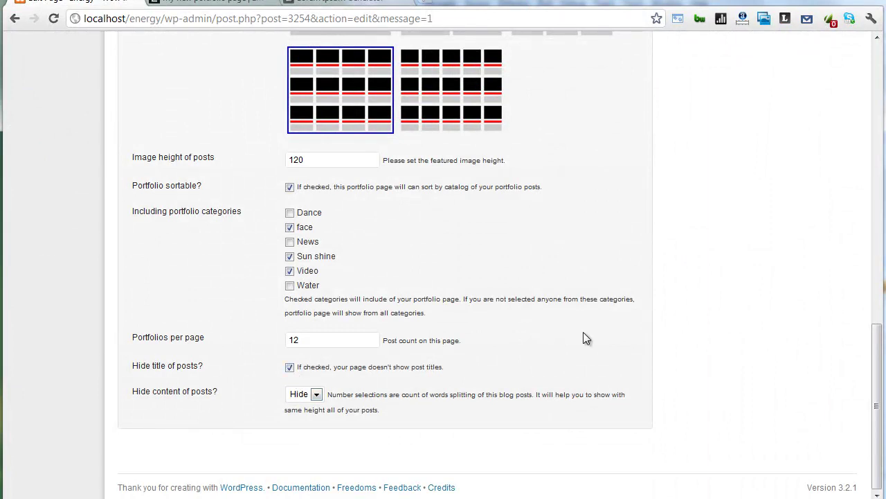
scroll(692, 332, up, 5)
scroll(762, 291, up, 5)
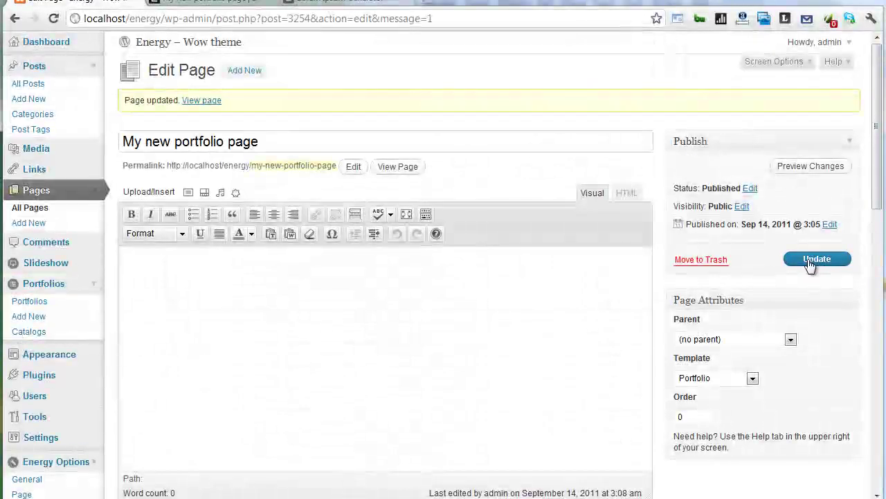
click(208, 2)
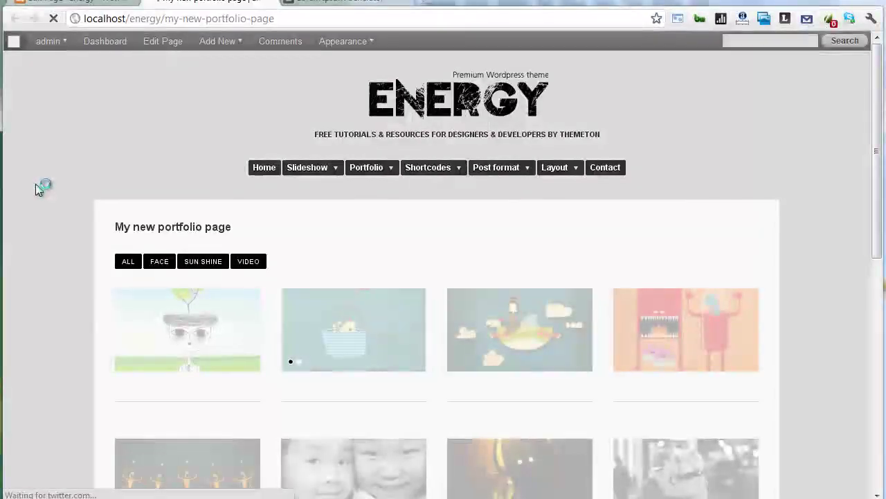
scroll(34, 187, down, 2)
scroll(36, 185, down, 1)
scroll(54, 188, up, 2)
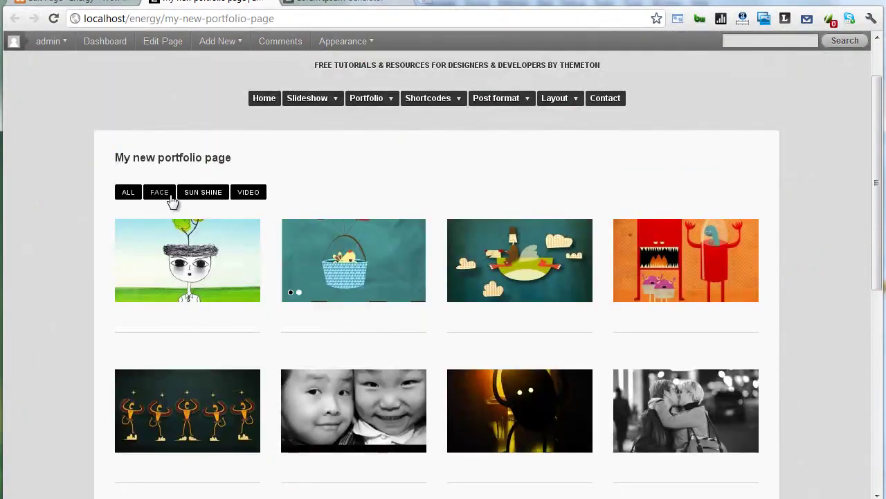
Step: Filter the grid by FACE, SUN SHINE and VIDEO, then show ALL items
click(201, 192)
click(242, 193)
click(208, 192)
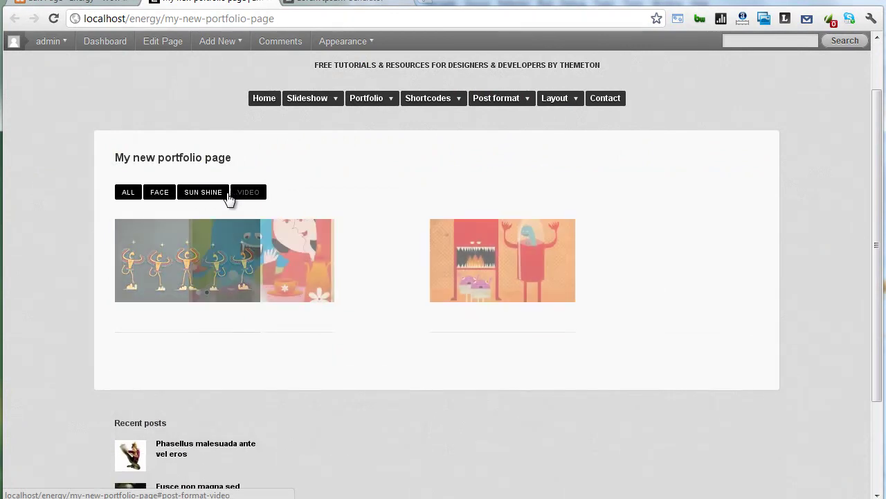
click(128, 193)
scroll(95, 198, down, 3)
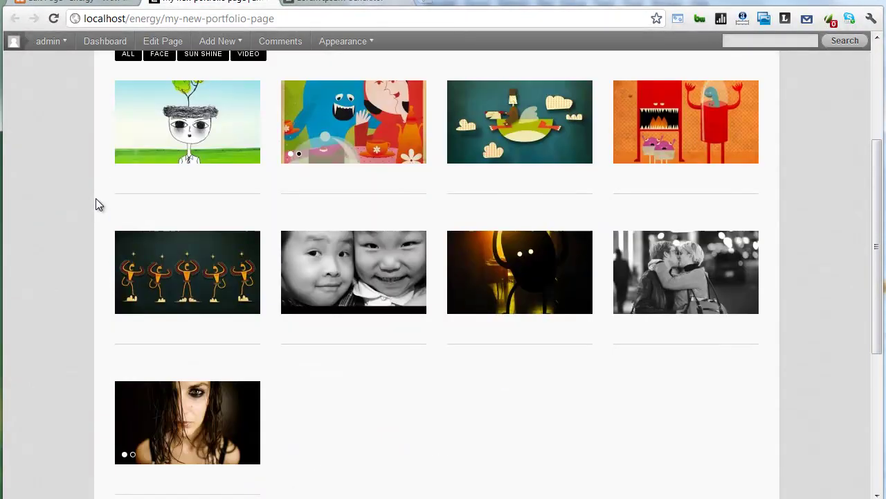
scroll(95, 198, up, 1)
scroll(95, 198, up, 1)
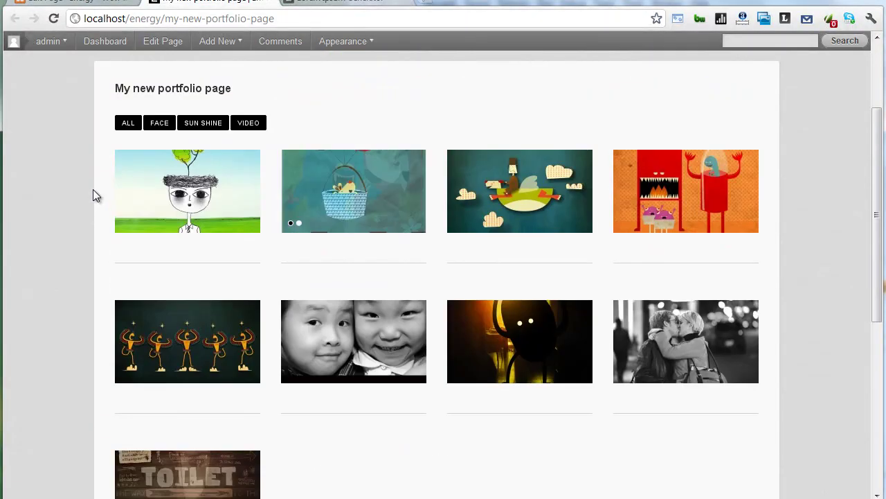
Step: Return to the admin and open Energy Options > Page
click(83, 4)
scroll(129, 230, down, 2)
scroll(111, 235, down, 3)
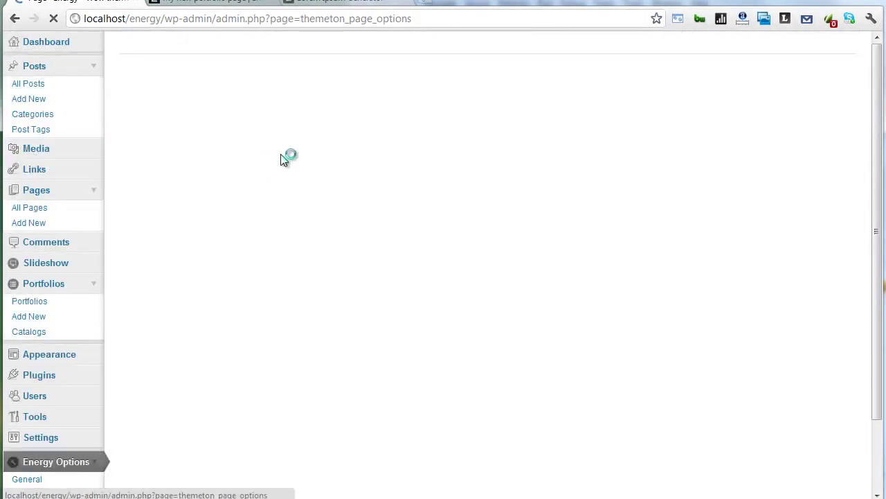
Step: Show the Portfolio display options in the theme's page settings
click(356, 116)
scroll(367, 180, down, 3)
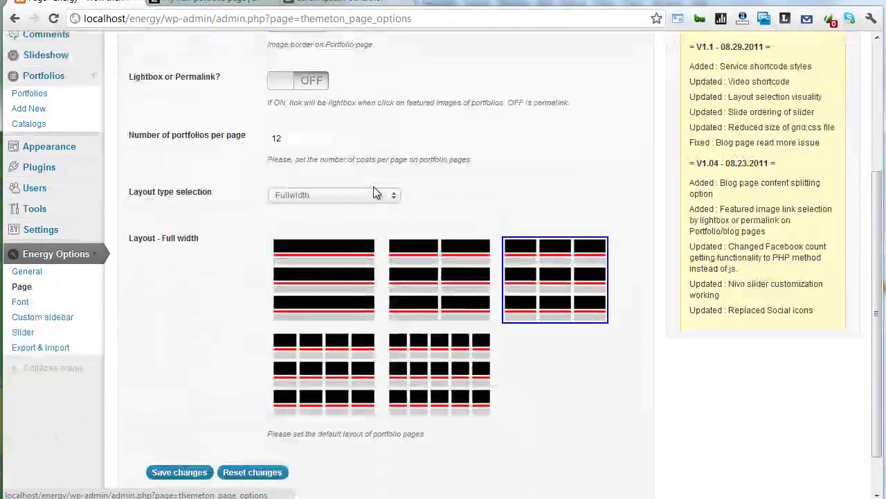
scroll(368, 185, up, 2)
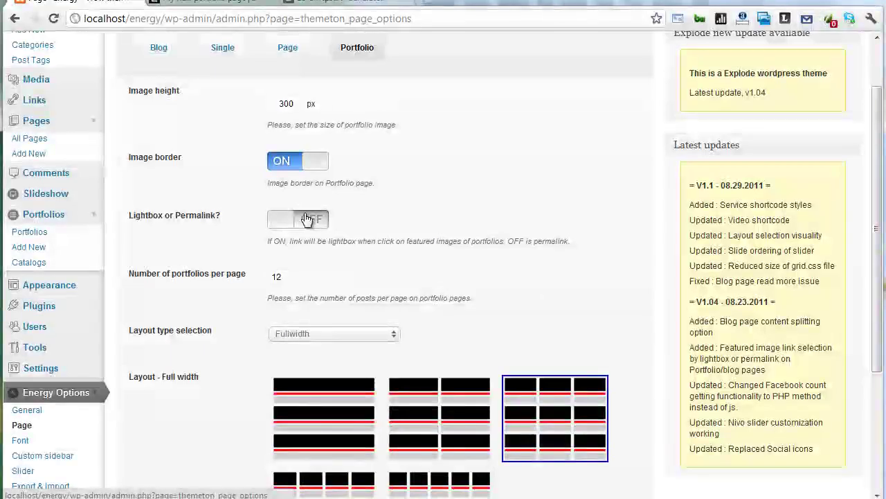
scroll(307, 219, down, 3)
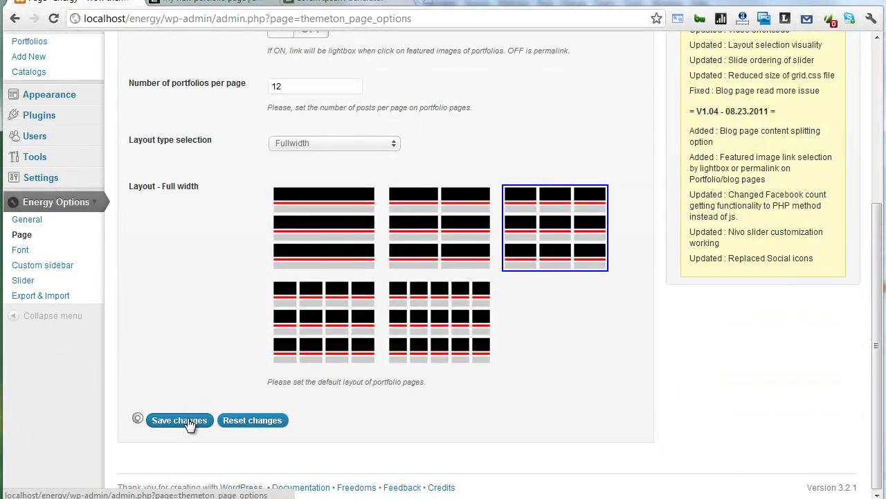
Step: Reload the live page to see bordered thumbnails and open an item's own page
click(205, 2)
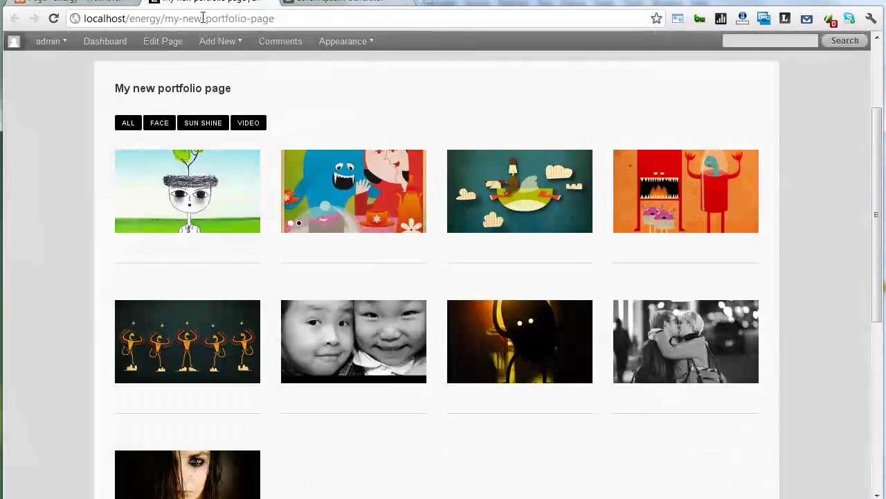
click(55, 19)
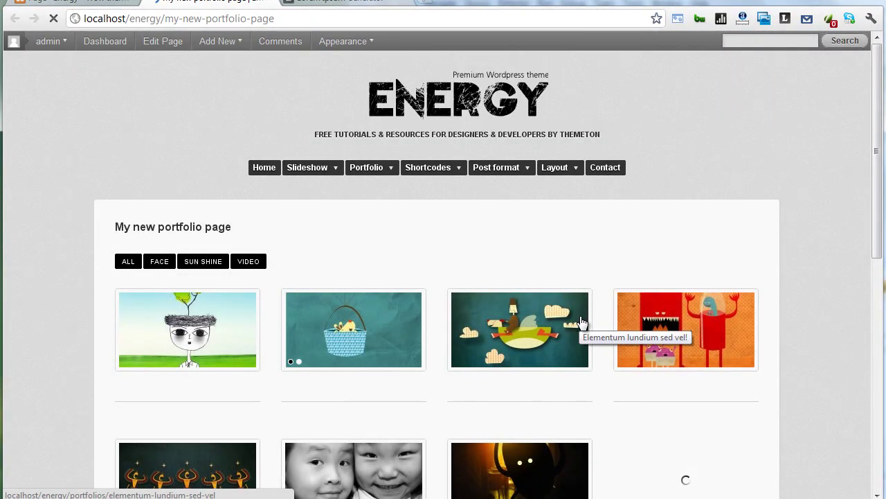
scroll(585, 324, down, 1)
scroll(585, 324, down, 2)
scroll(585, 324, up, 3)
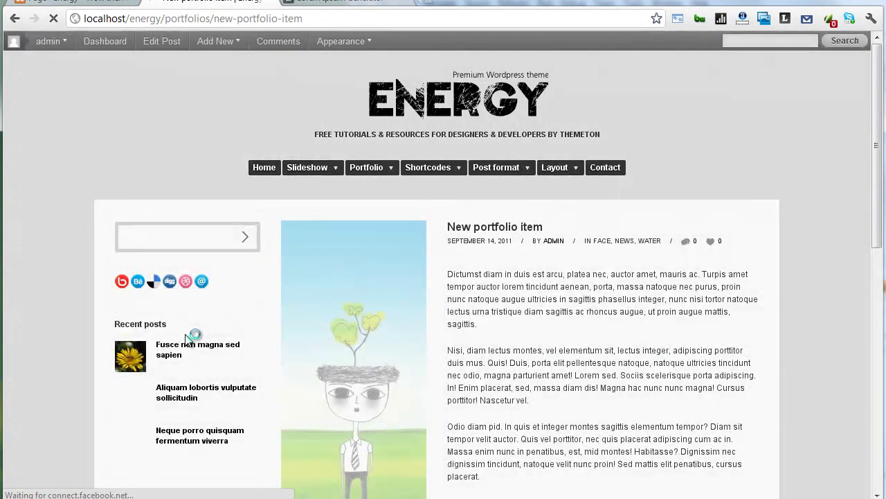
scroll(284, 324, down, 1)
scroll(284, 323, down, 3)
scroll(352, 320, down, 1)
scroll(484, 318, up, 3)
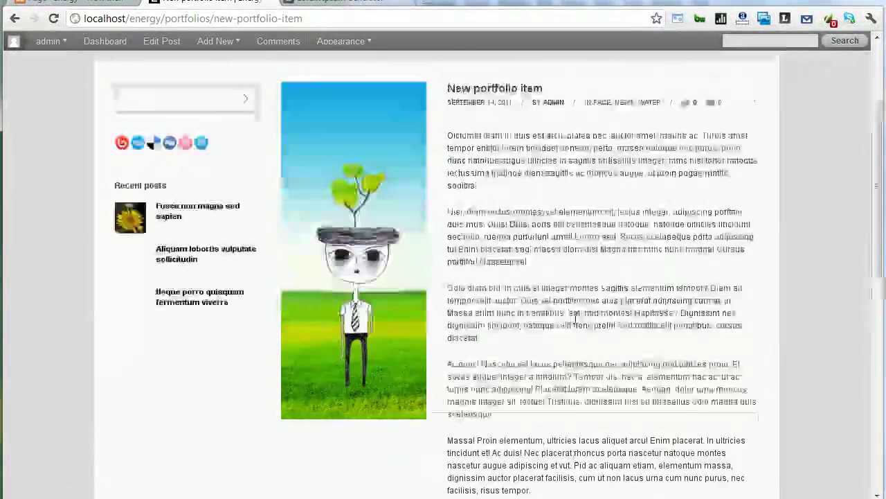
scroll(575, 318, up, 1)
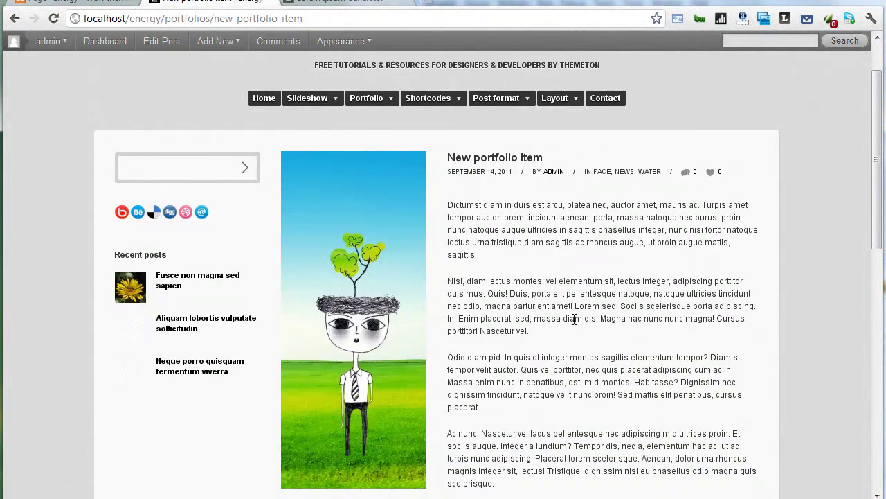
click(416, 333)
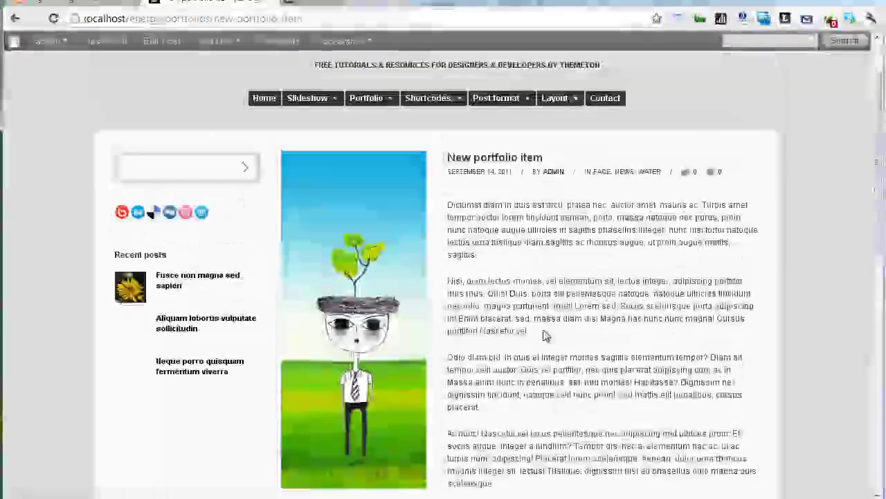
Step: Turn the portfolio Lightbox ON and save the Energy Options changes
click(15, 18)
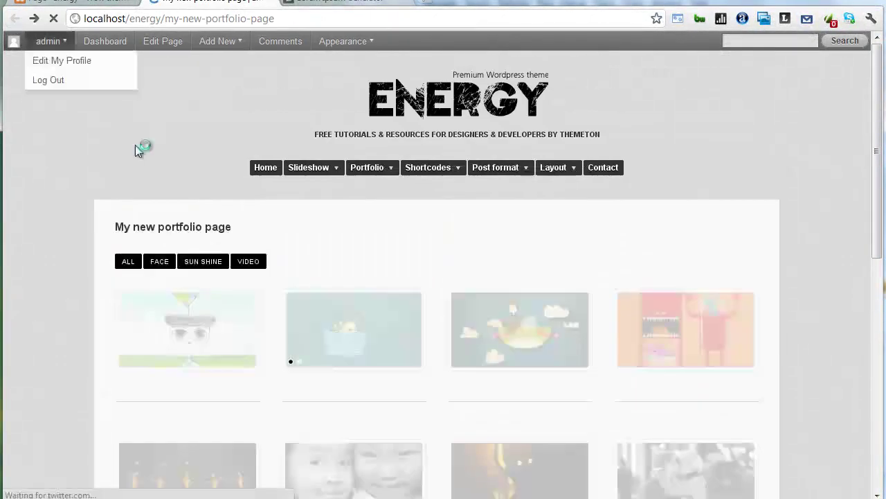
scroll(398, 361, down, 1)
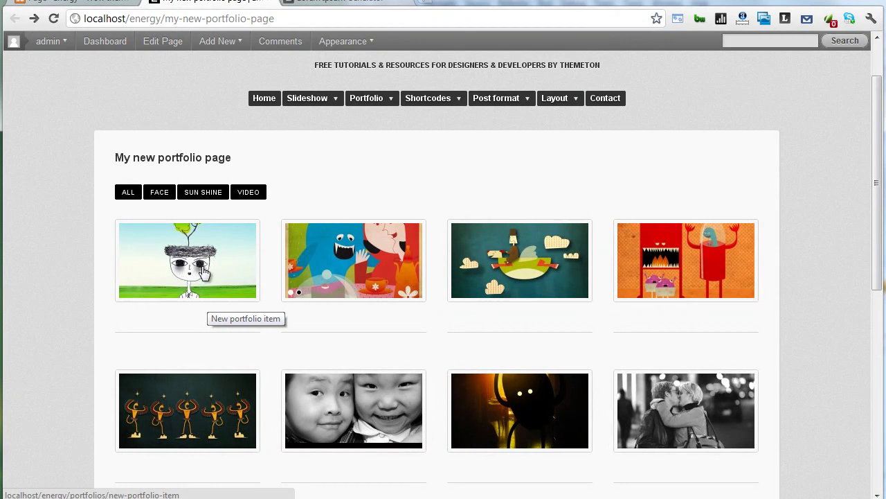
click(100, 9)
scroll(191, 199, up, 3)
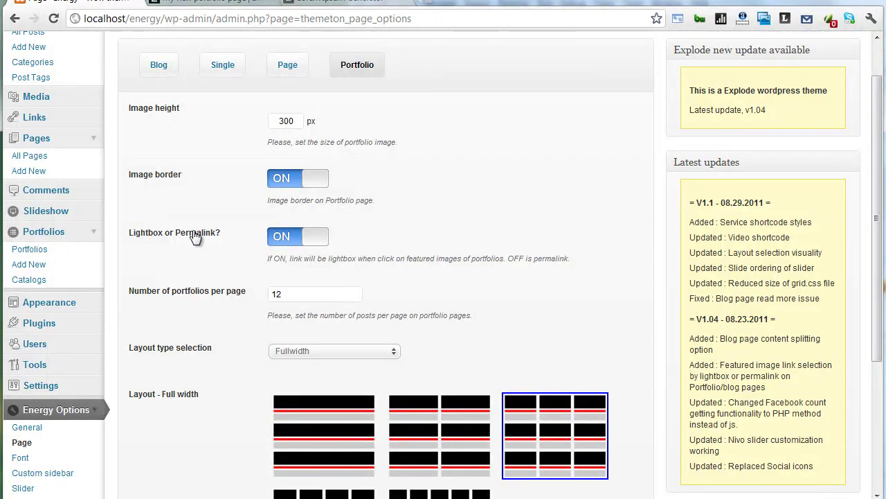
scroll(193, 230, down, 3)
scroll(194, 409, up, 3)
click(207, 2)
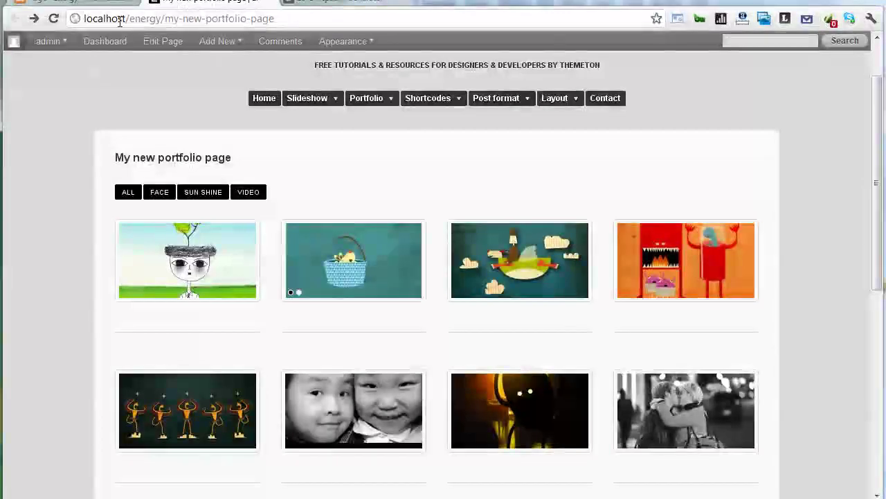
Step: Reload the live grid and confirm the first thumbnail opens in a lightbox
click(53, 18)
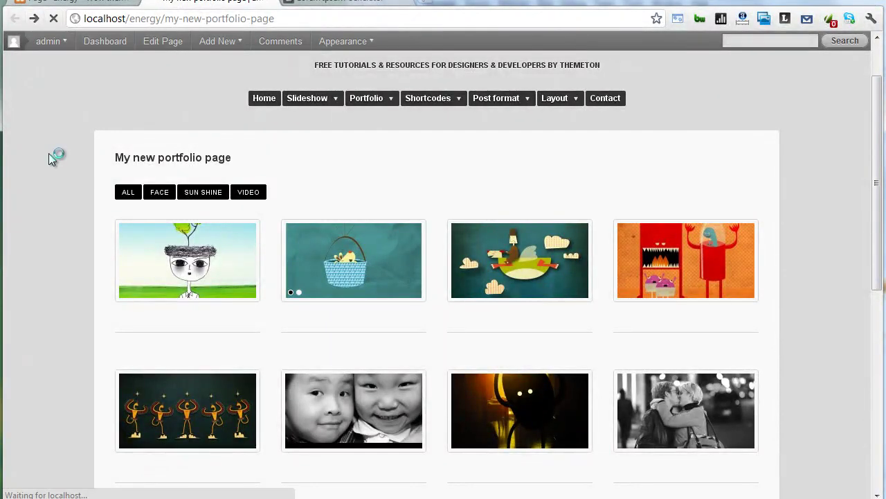
scroll(174, 257, down, 1)
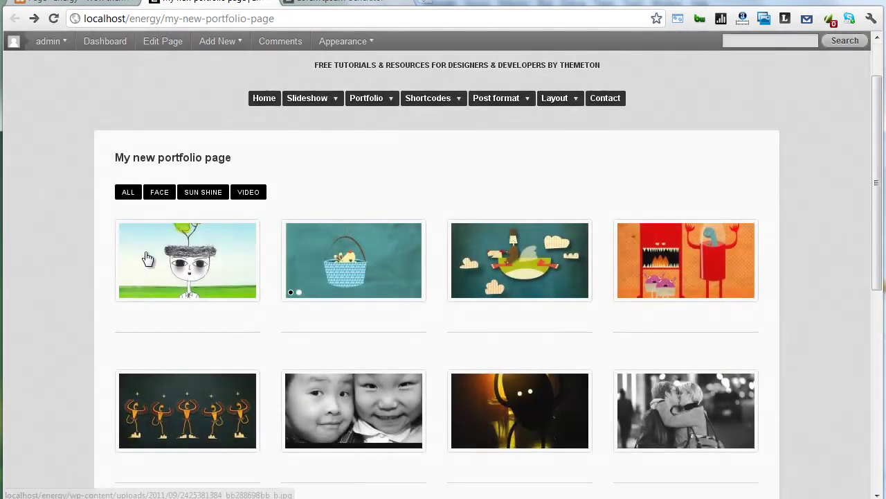
click(186, 262)
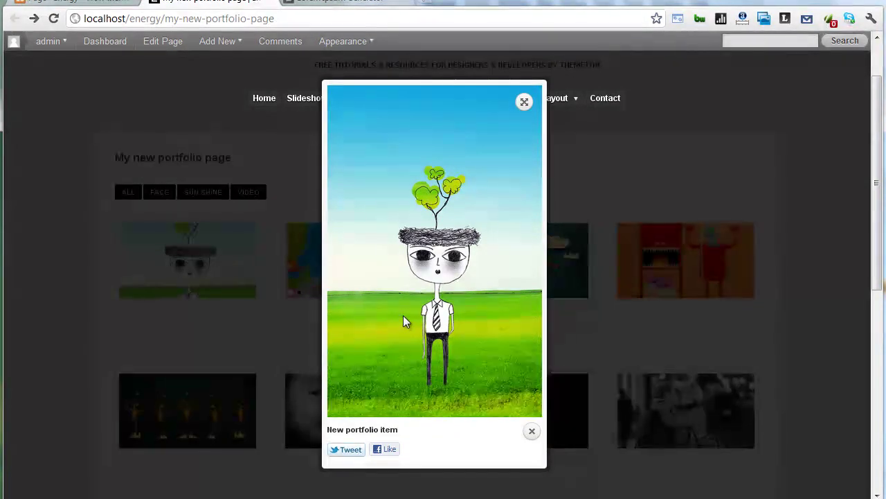
click(86, 331)
scroll(103, 323, down, 2)
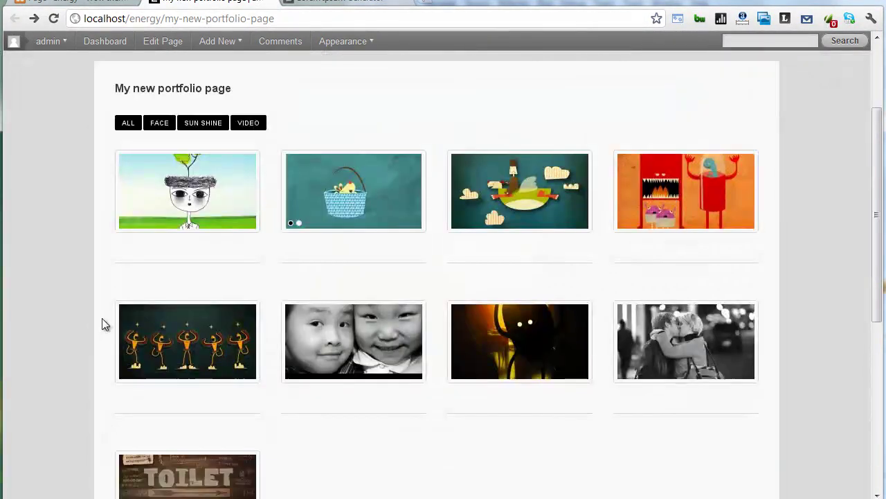
scroll(105, 323, down, 1)
scroll(104, 319, up, 3)
scroll(105, 317, down, 5)
scroll(105, 317, up, 4)
scroll(107, 315, up, 1)
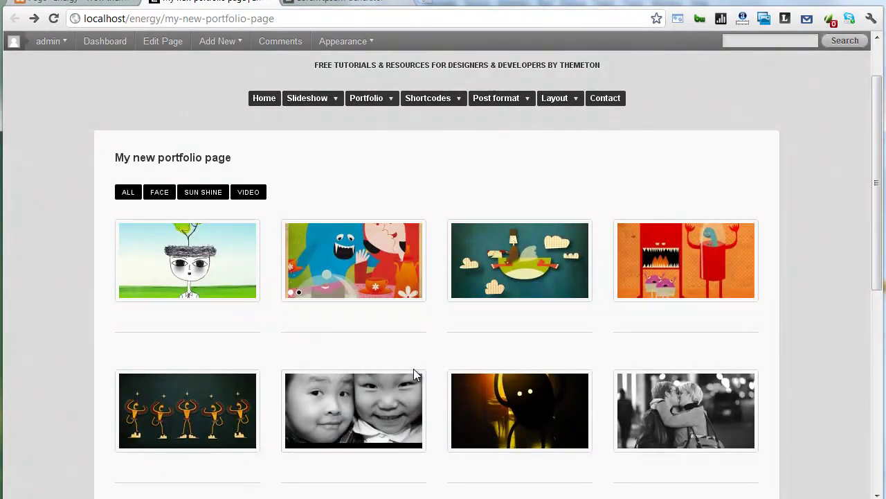